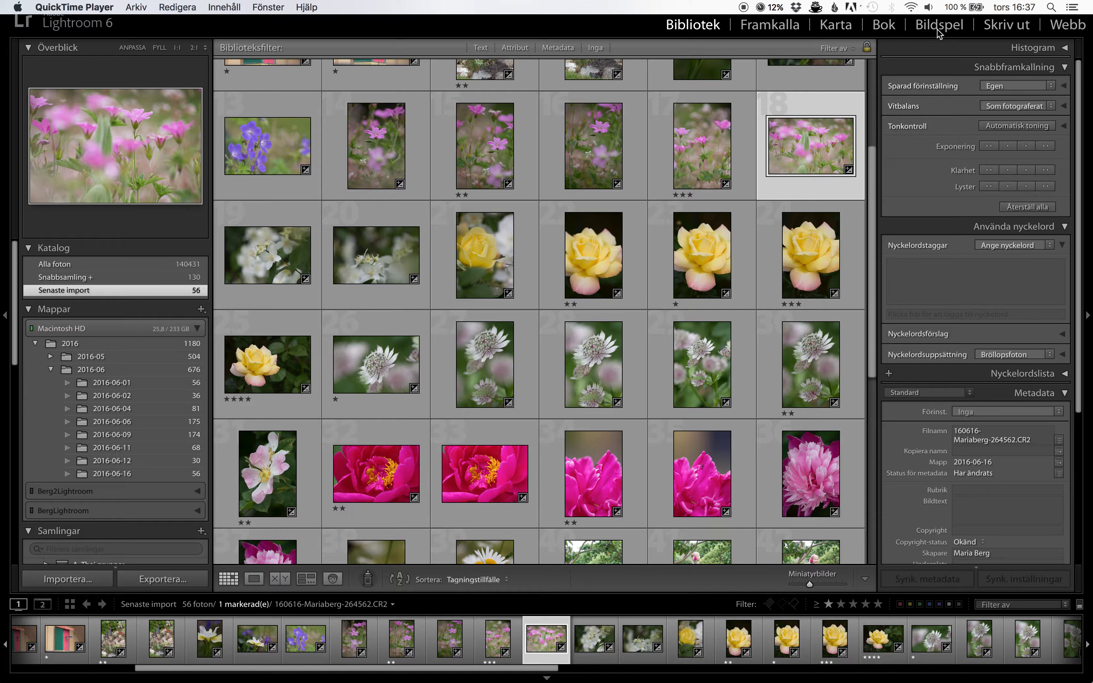
# - Put Lightroom in full-screen mode and switch to the Slideshow (Bildspel) module
pyautogui.hotkey('shift', 'f')
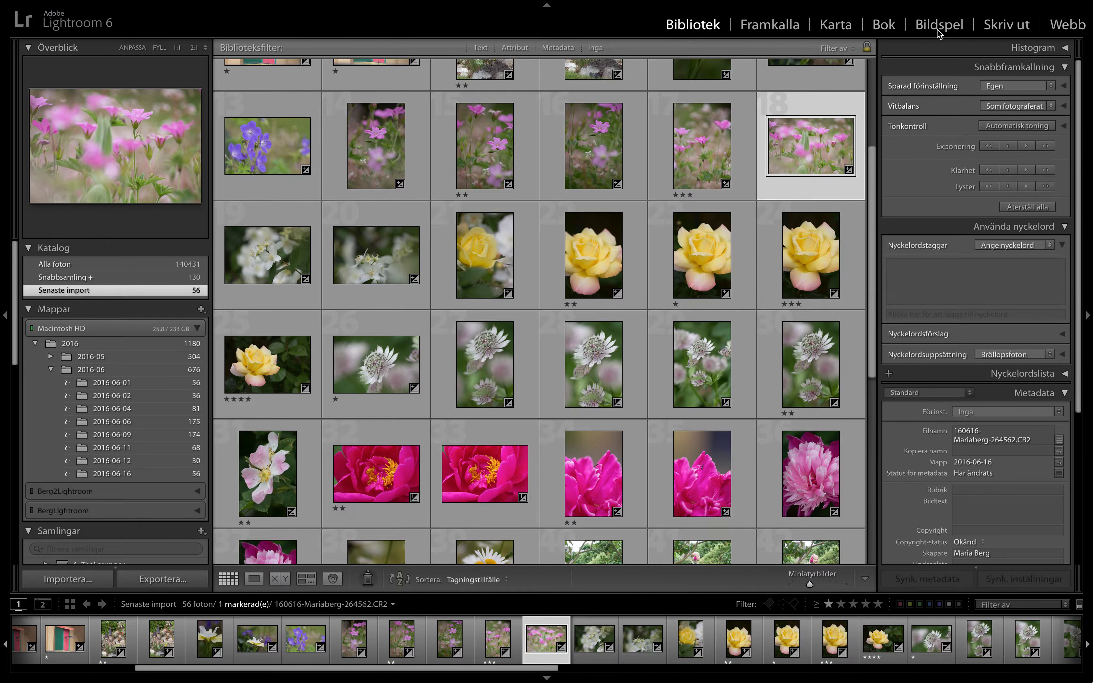
pyautogui.click(938, 29)
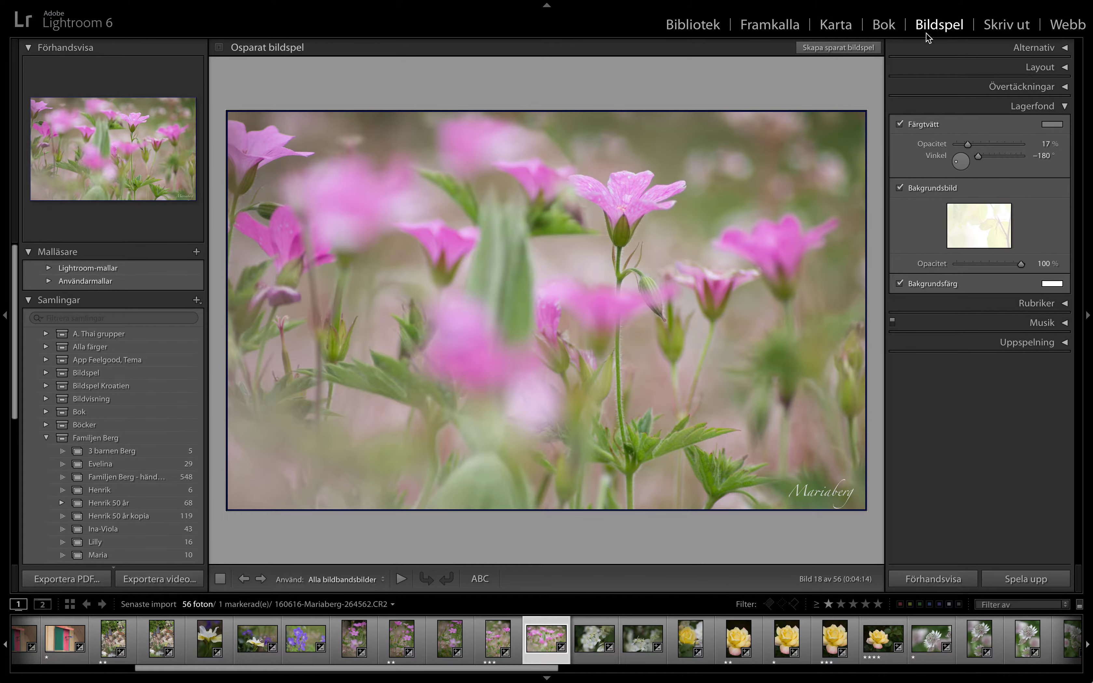
# - Collapse the Backdrop panel and expand the Options panel in the right sidebar
pyautogui.click(1065, 107)
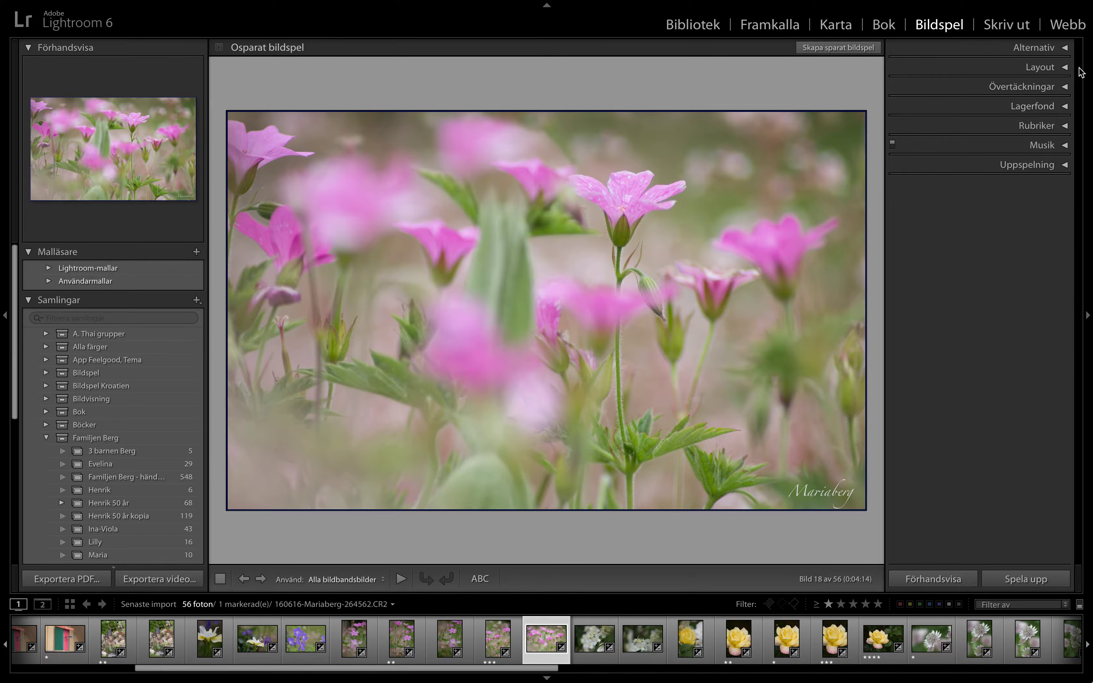
pyautogui.click(1065, 49)
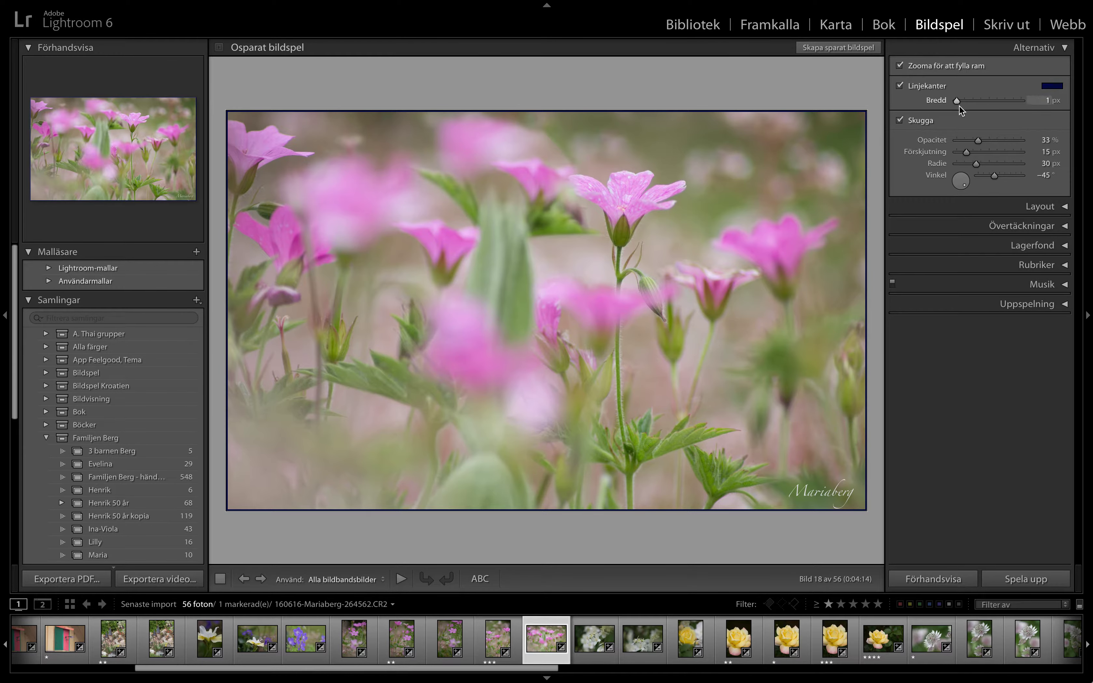
# - Try stroke border widths of 15 and 8 px and toggle zoom-to-fill, ending with the photo filling the frame and no border
pyautogui.moveTo(999, 101); pyautogui.dragTo(1008, 104)
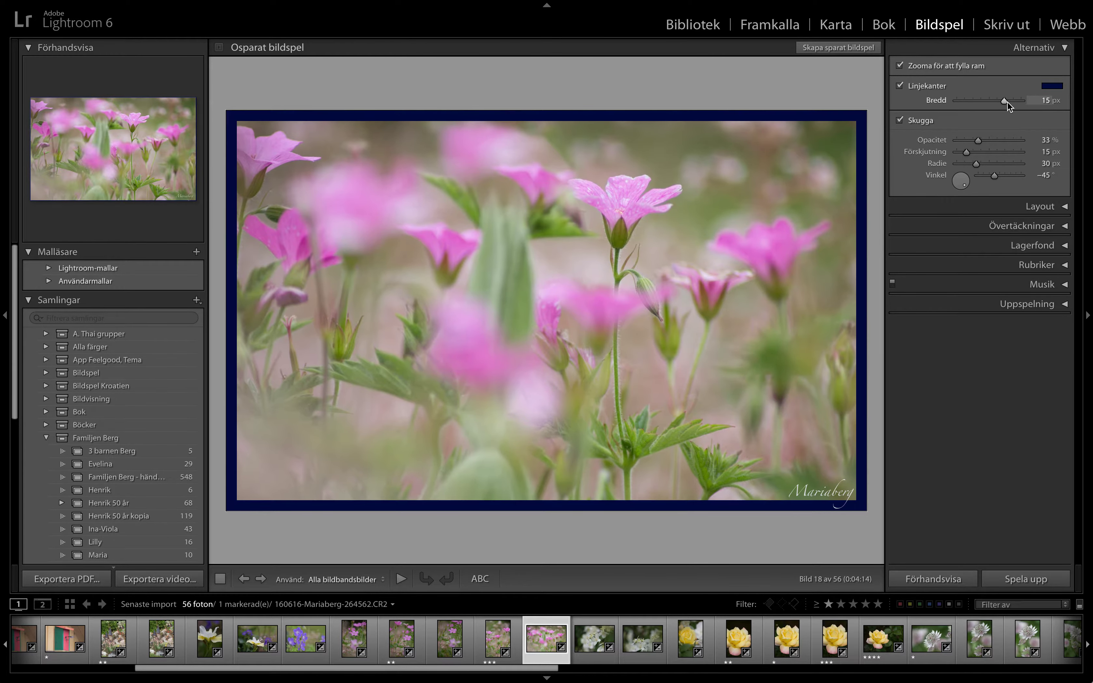
pyautogui.moveTo(1005, 102); pyautogui.dragTo(978, 103)
pyautogui.click(900, 85)
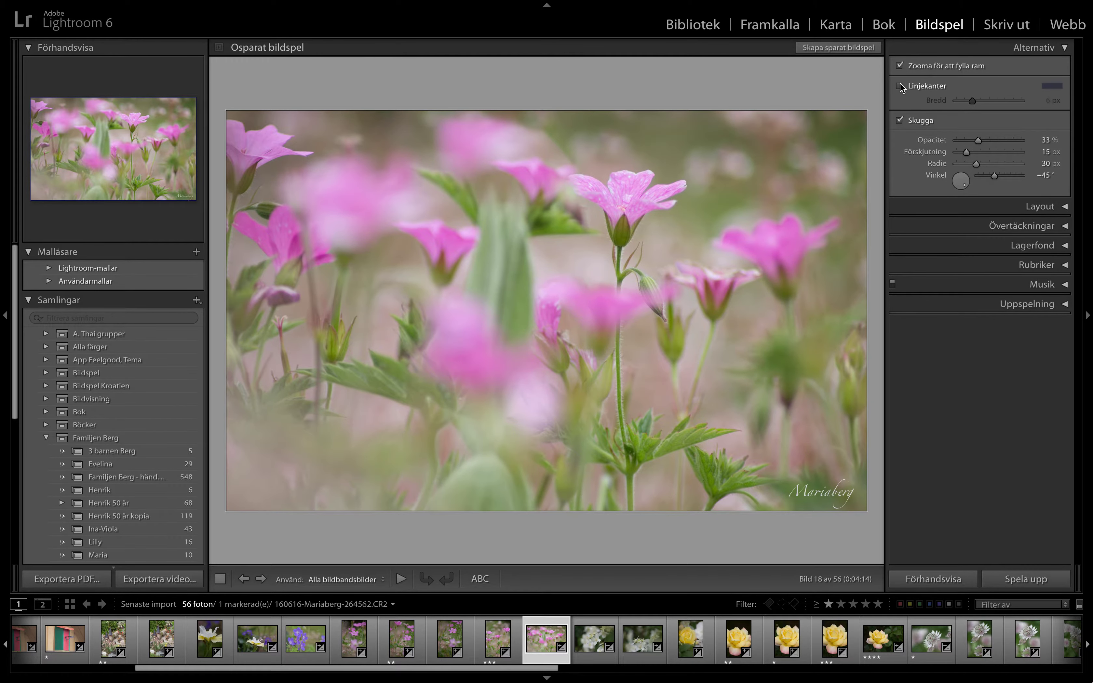
pyautogui.click(900, 65)
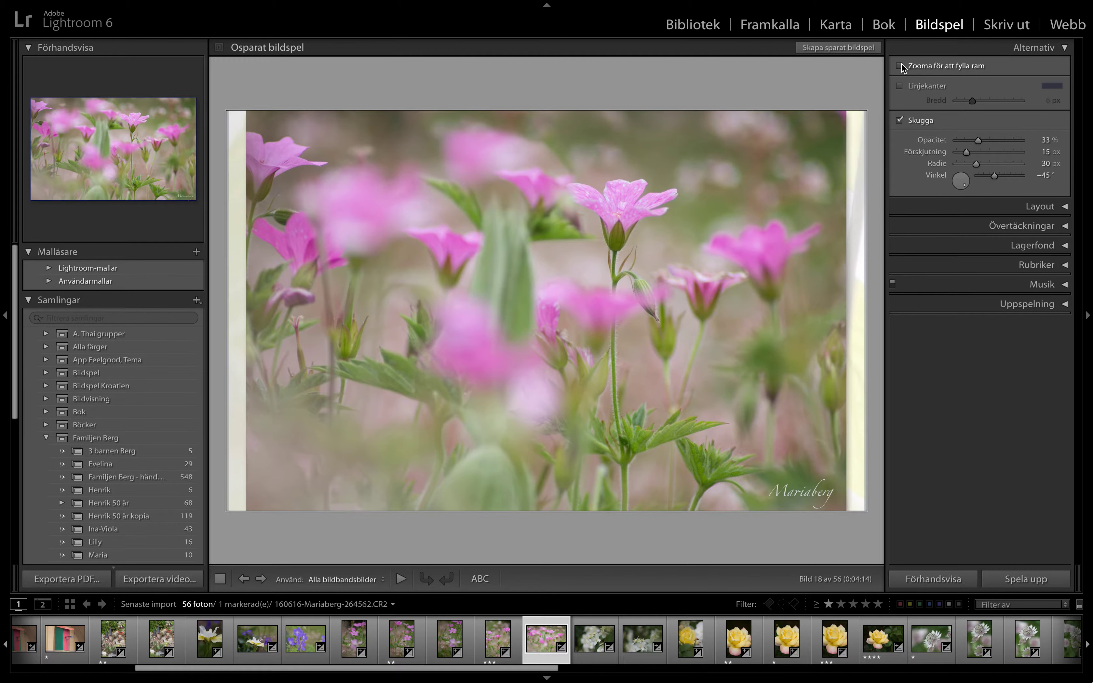
pyautogui.click(900, 65)
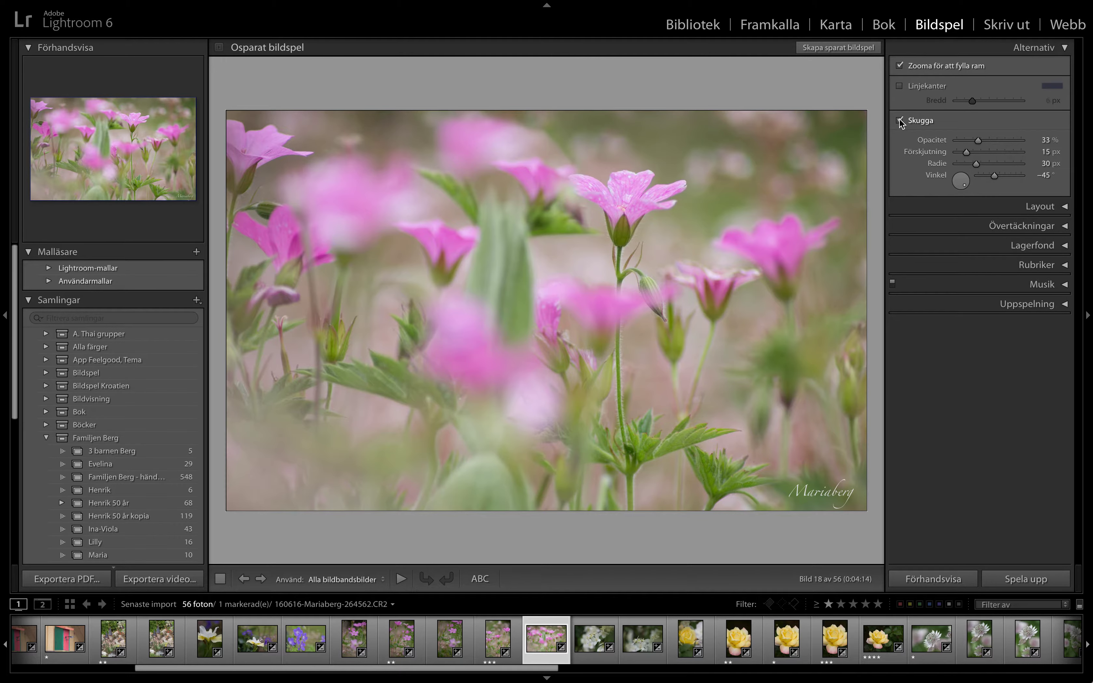
pyautogui.click(899, 85)
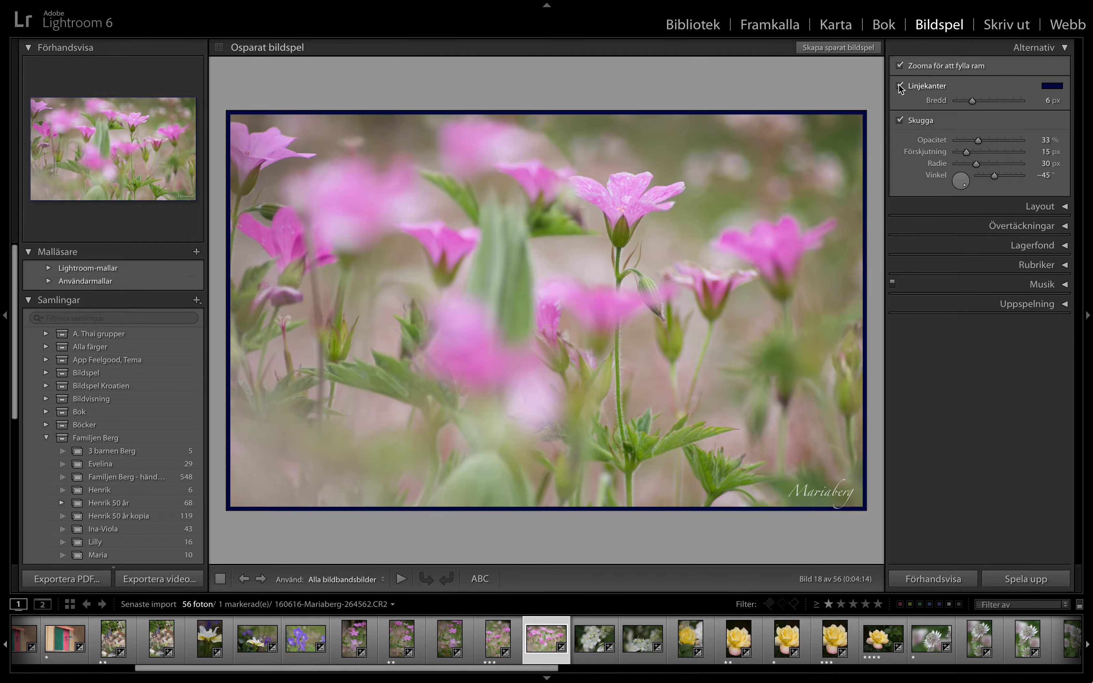
pyautogui.click(899, 85)
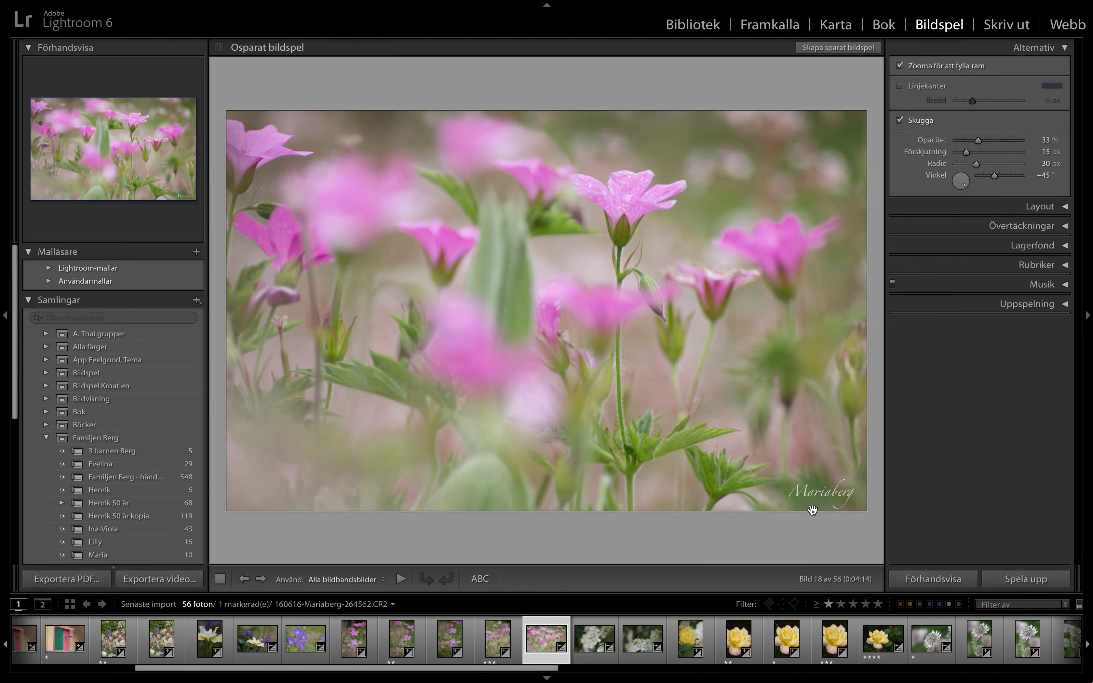
# - Adjust the drop shadow opacity, set its offset to 66 px, and re-enable the dark border
pyautogui.moveTo(977, 140)
pyautogui.mouseDown()
pyautogui.moveTo(1012, 135)
pyautogui.moveTo(945, 142)
pyautogui.mouseUp()
pyautogui.moveTo(966, 151); pyautogui.dragTo(999, 147)
pyautogui.click(899, 86)
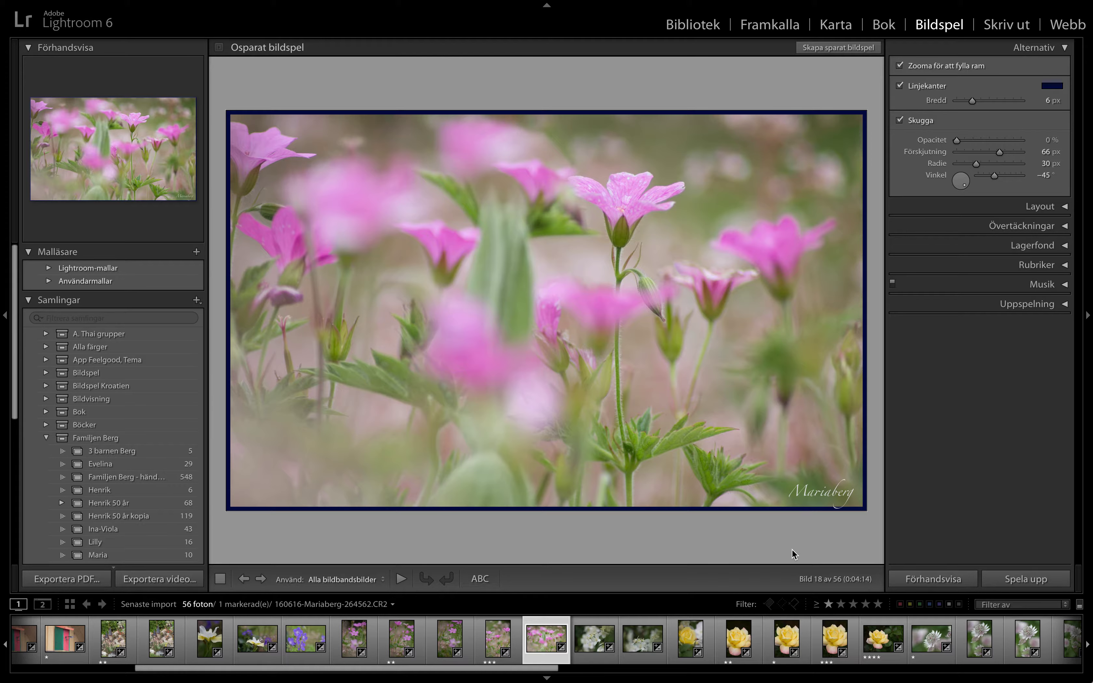
# - Toggle zoom to fill frame and raise the drop shadow opacity to 25%
pyautogui.click(899, 66)
pyautogui.moveTo(958, 144); pyautogui.dragTo(974, 145)
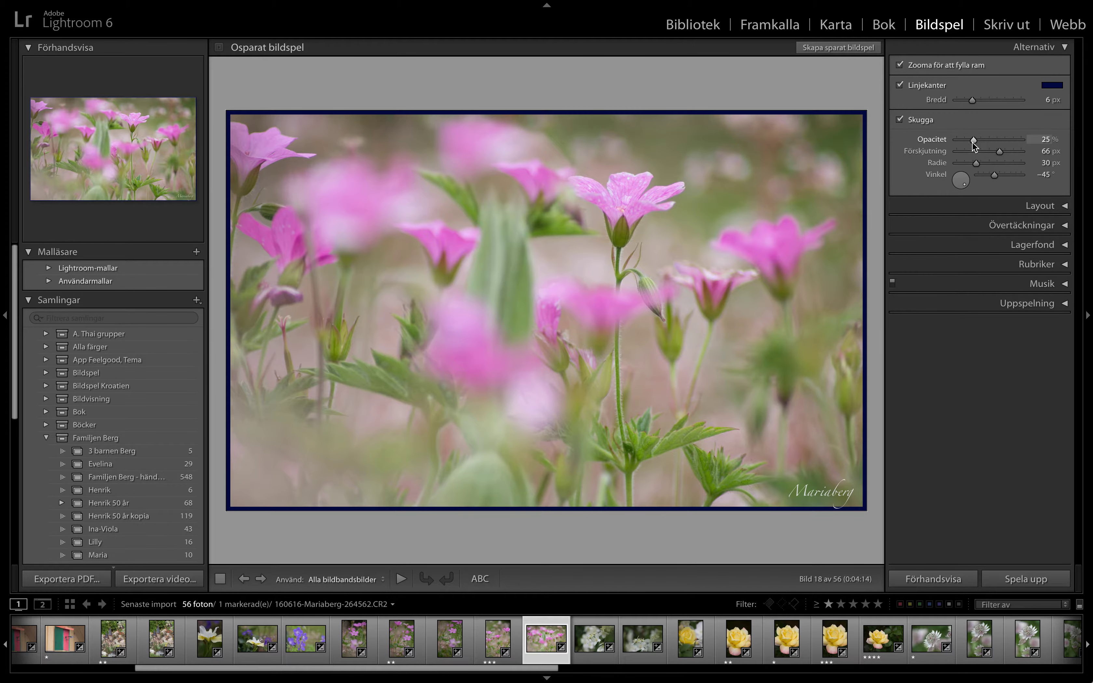
# - Show the Layout panel with guides visible, and try a left margin before resetting it to 0
pyautogui.click(1066, 48)
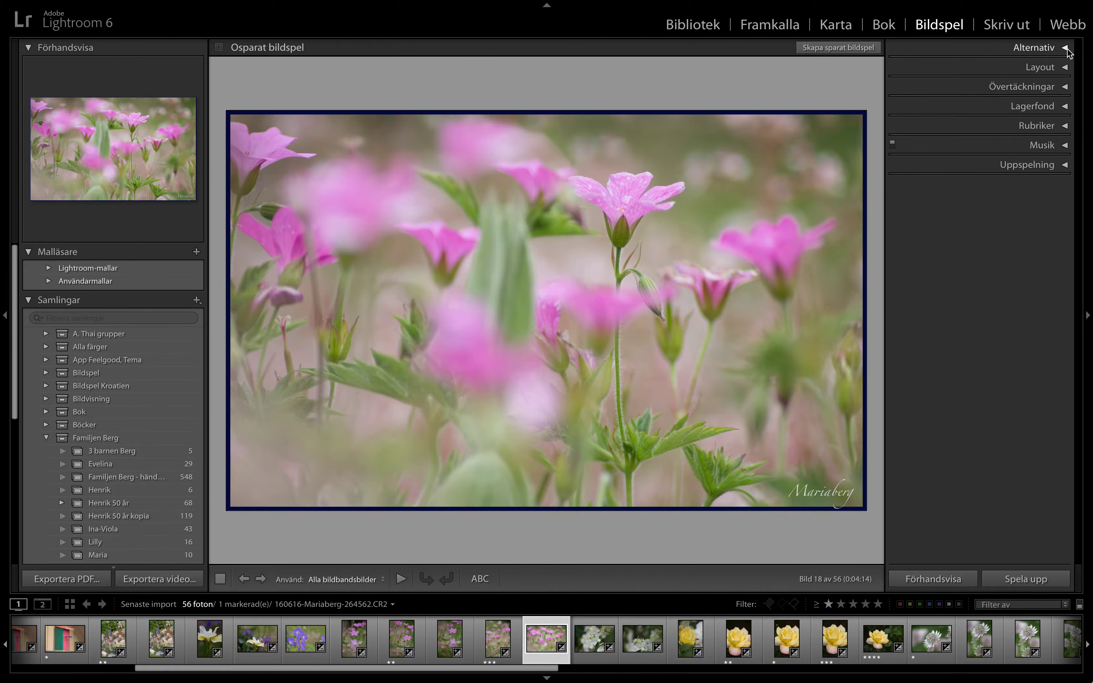
pyautogui.click(1066, 68)
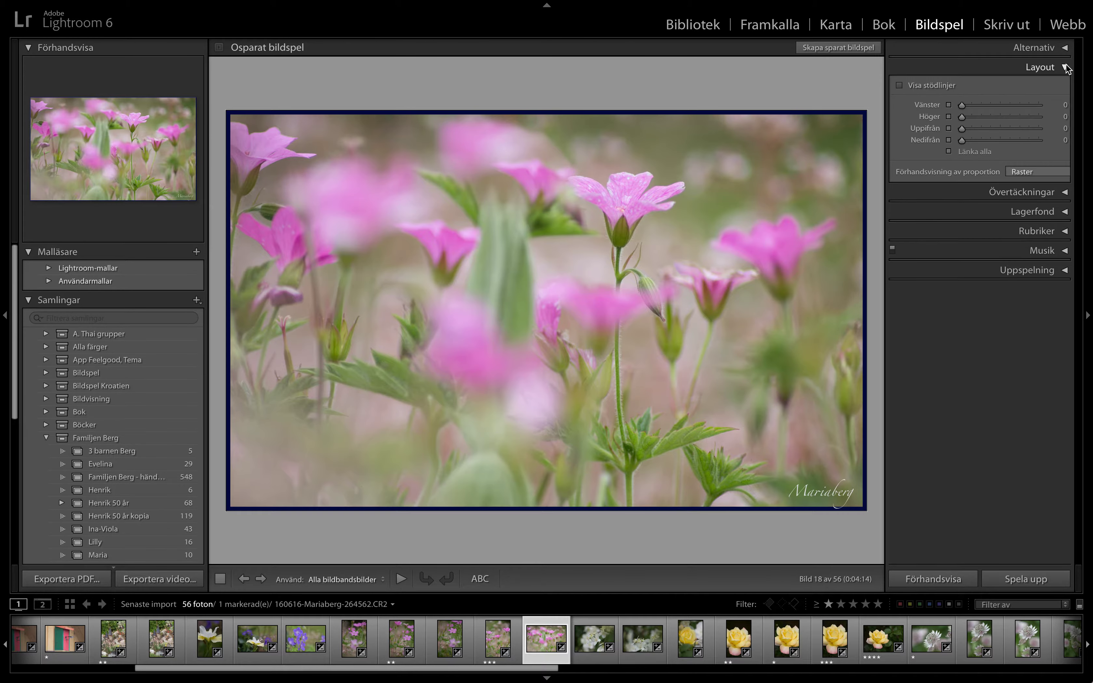
pyautogui.click(900, 85)
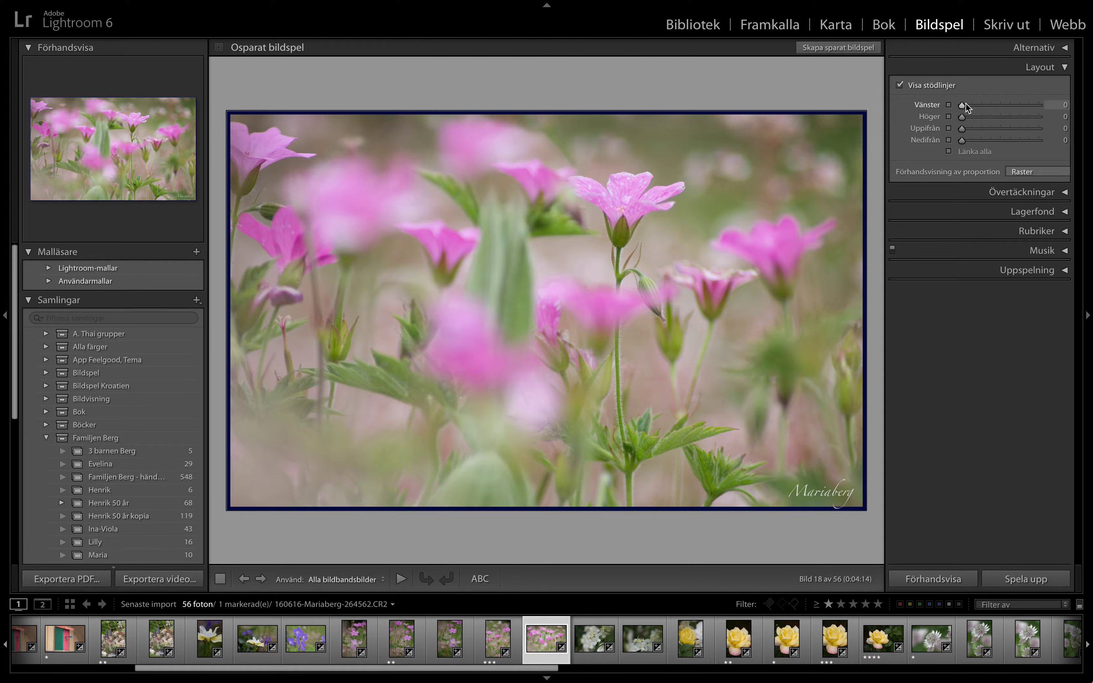
pyautogui.moveTo(962, 105); pyautogui.dragTo(1012, 105)
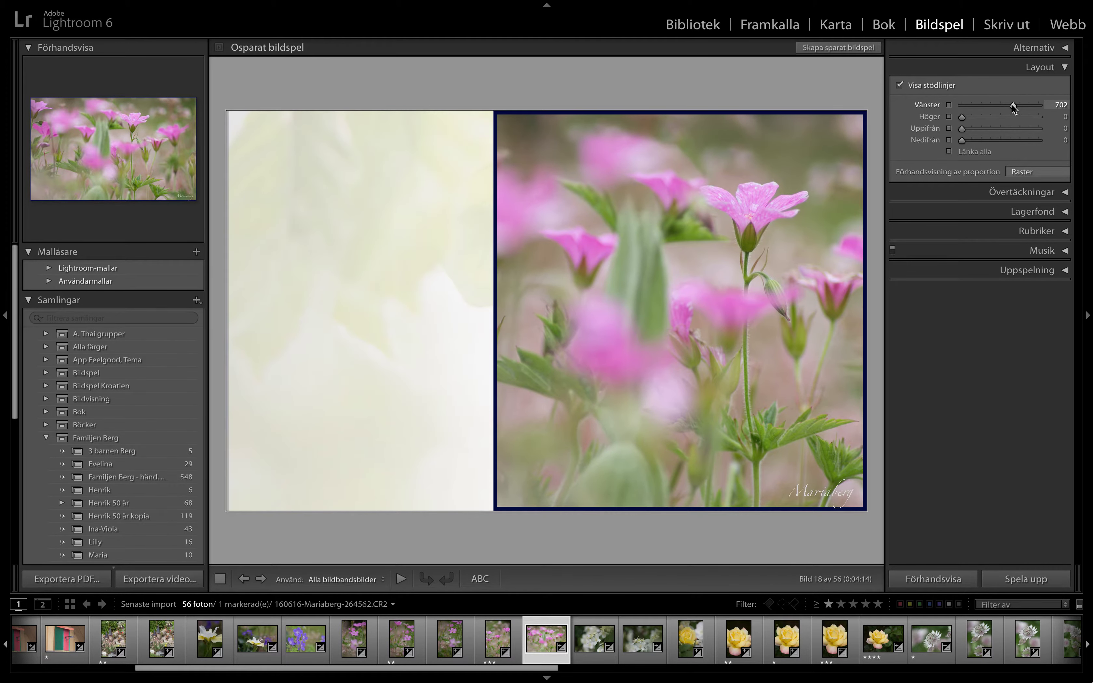
pyautogui.moveTo(1011, 105); pyautogui.dragTo(959, 110)
# - Link all four margins, try equal margins like 366, reset them to 0, and leave the aspect on Raster
pyautogui.click(949, 151)
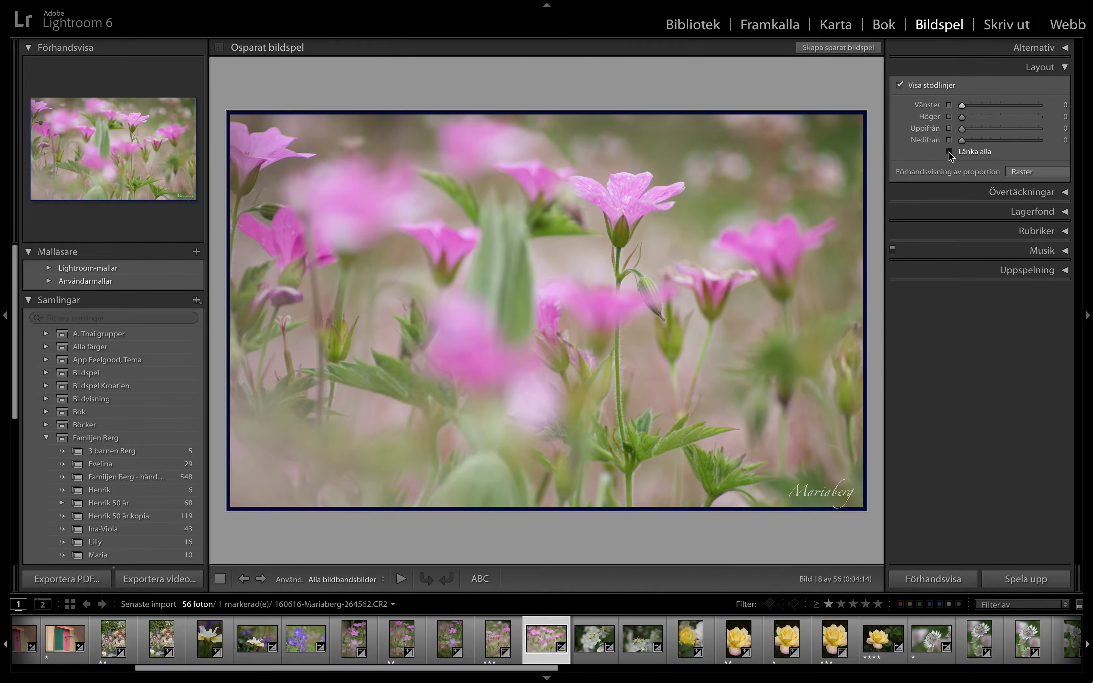
pyautogui.moveTo(963, 107); pyautogui.dragTo(998, 105)
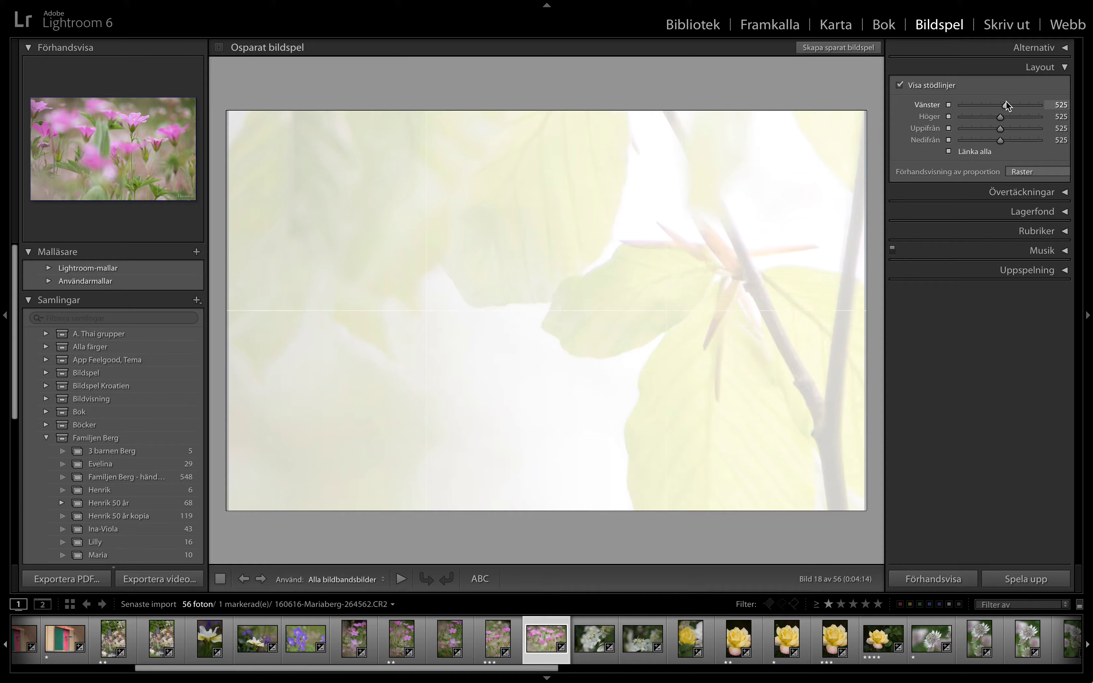
pyautogui.moveTo(1006, 104); pyautogui.dragTo(989, 104)
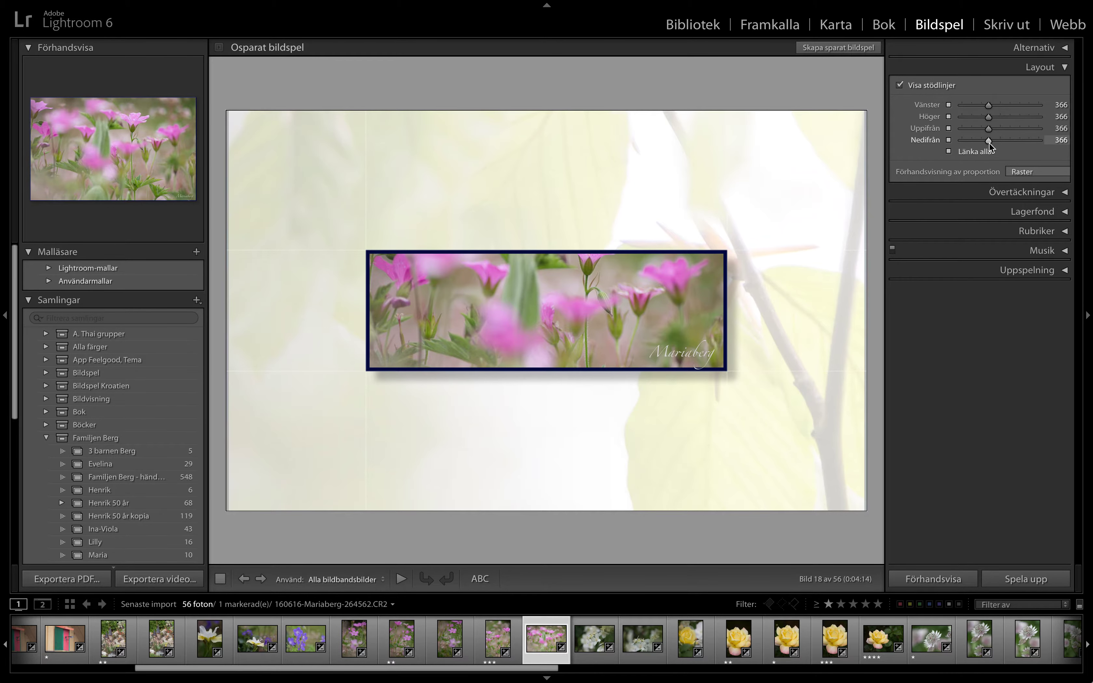
pyautogui.moveTo(989, 141); pyautogui.dragTo(930, 142)
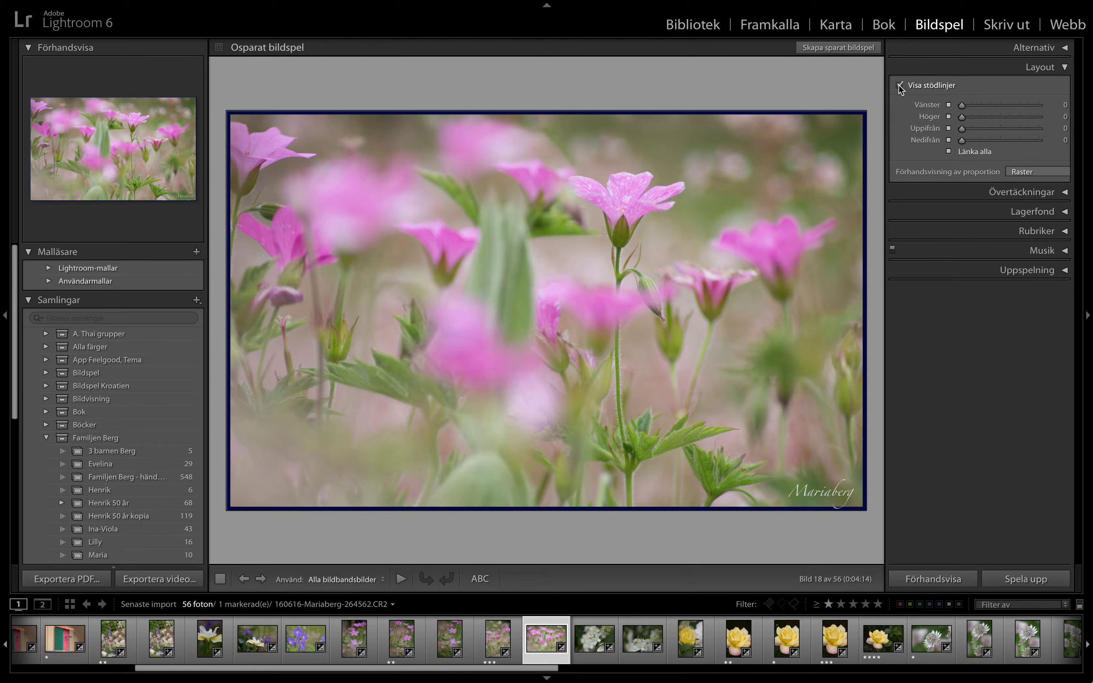
pyautogui.click(1034, 172)
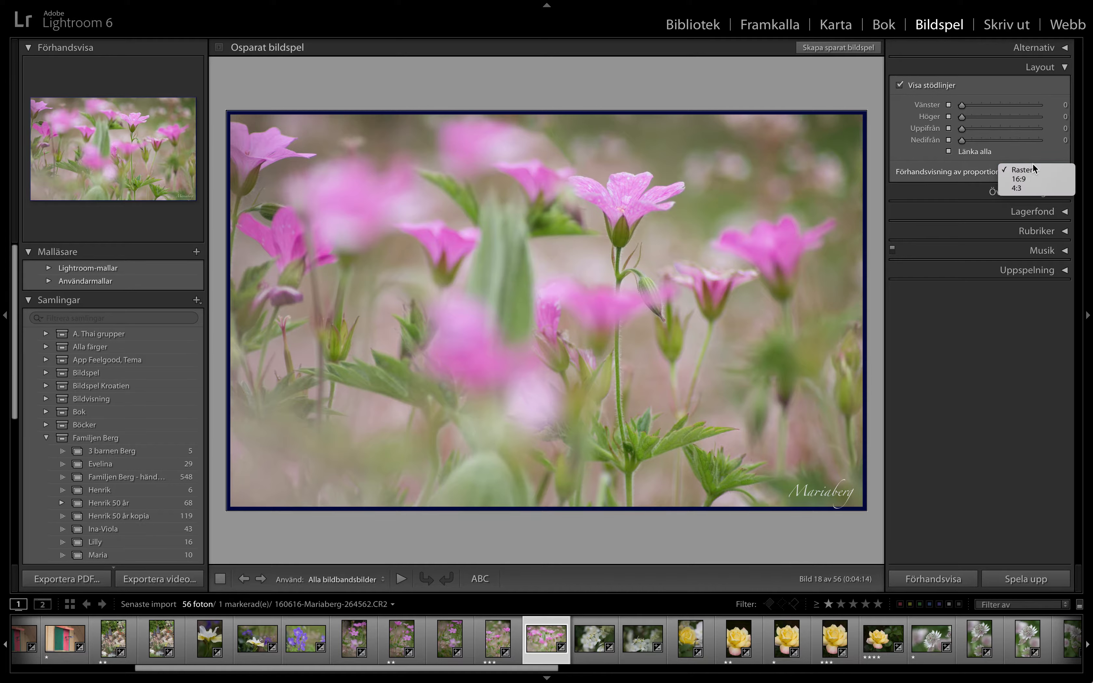
pyautogui.click(1067, 68)
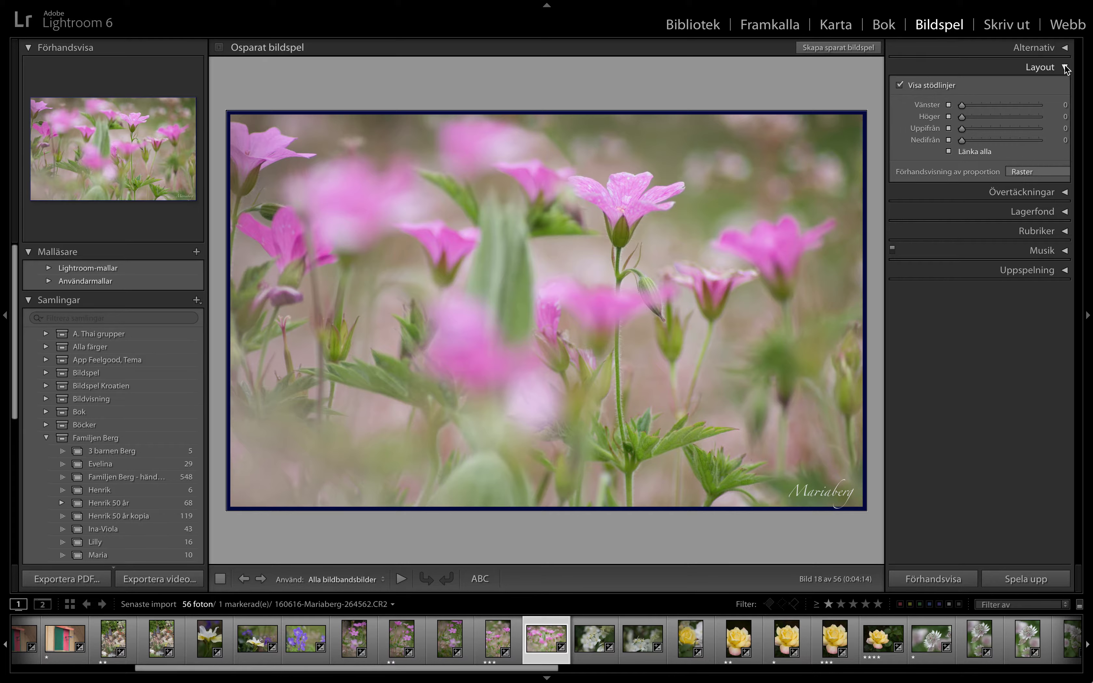
pyautogui.click(1066, 68)
# - In the Overlays panel, set the Mariaberg identity plate to 80% opacity and 10% scale
pyautogui.click(1034, 48)
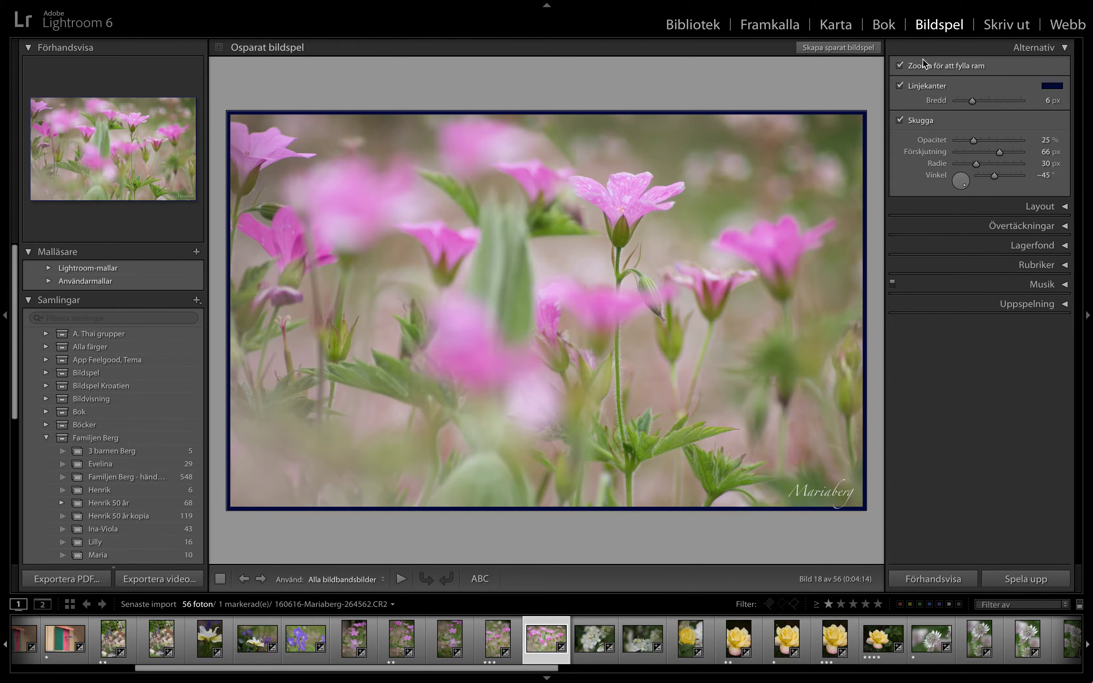
pyautogui.click(1063, 48)
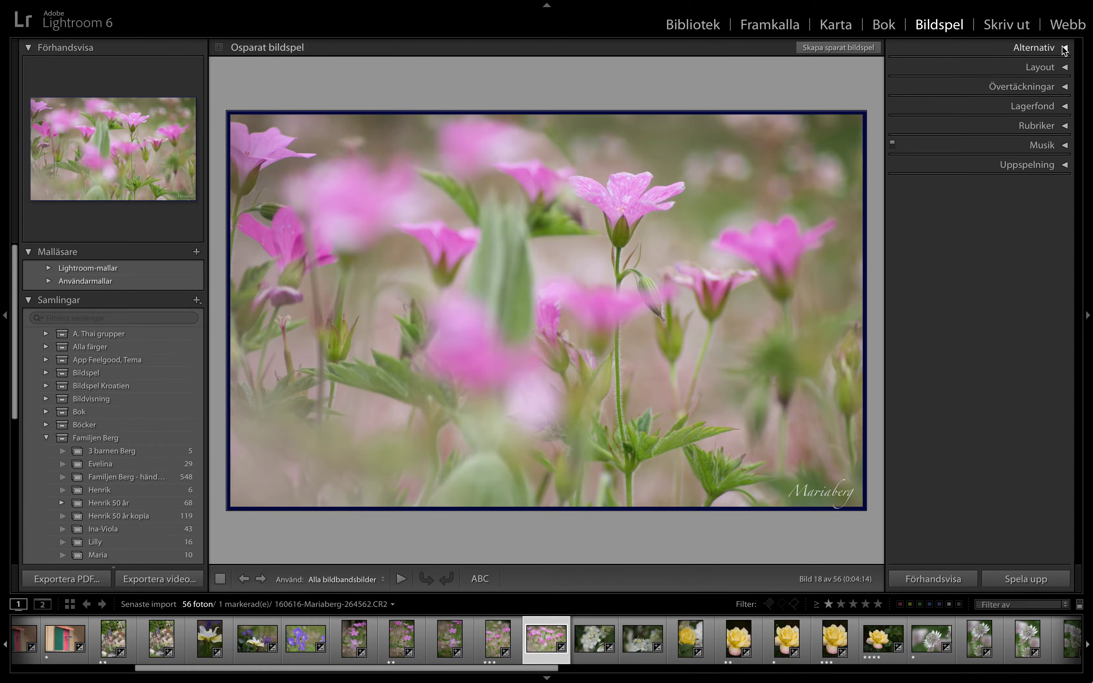
pyautogui.click(1065, 87)
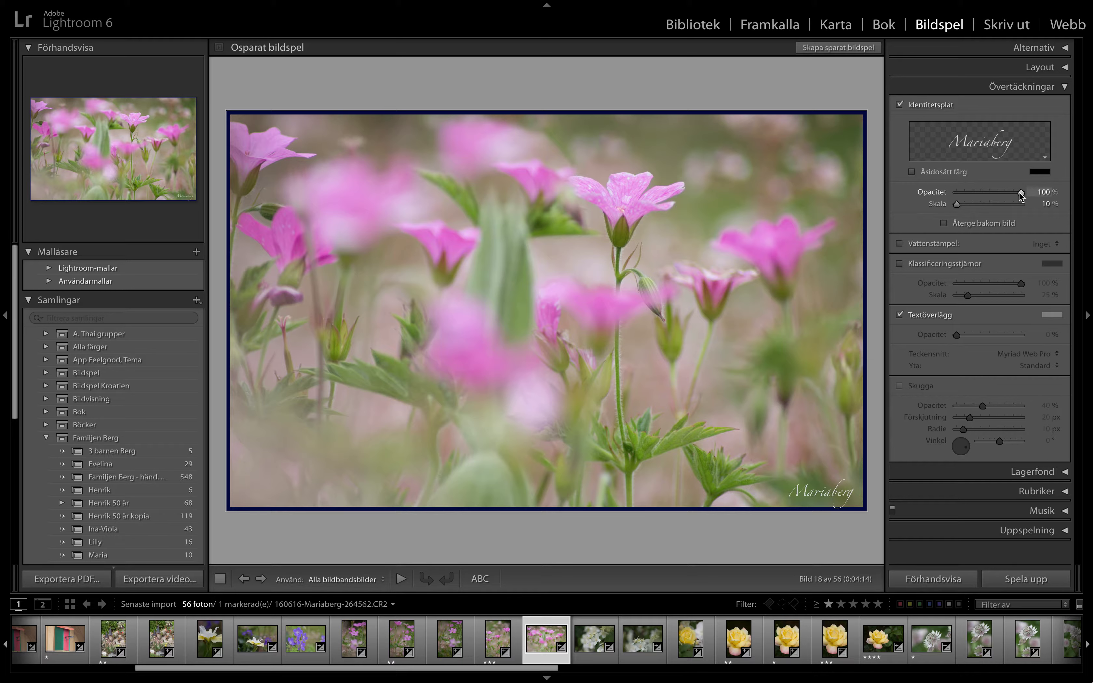
pyautogui.moveTo(1020, 192); pyautogui.dragTo(949, 198)
pyautogui.moveTo(1019, 191); pyautogui.dragTo(1005, 190)
pyautogui.moveTo(956, 204); pyautogui.dragTo(992, 206)
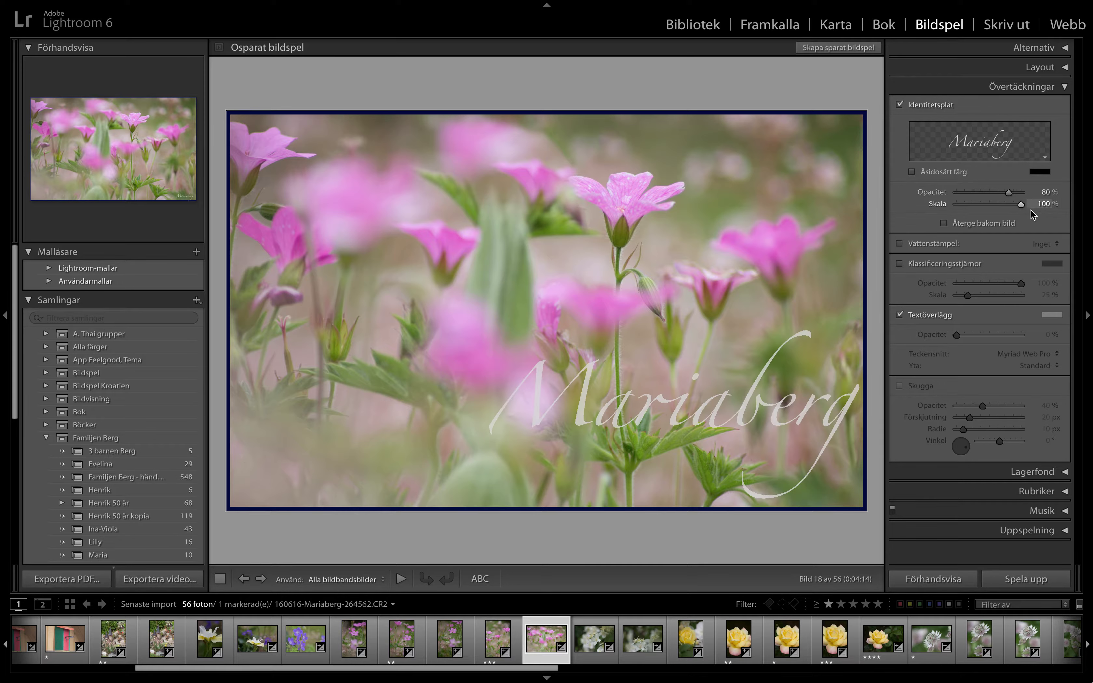
pyautogui.moveTo(1023, 209); pyautogui.dragTo(955, 211)
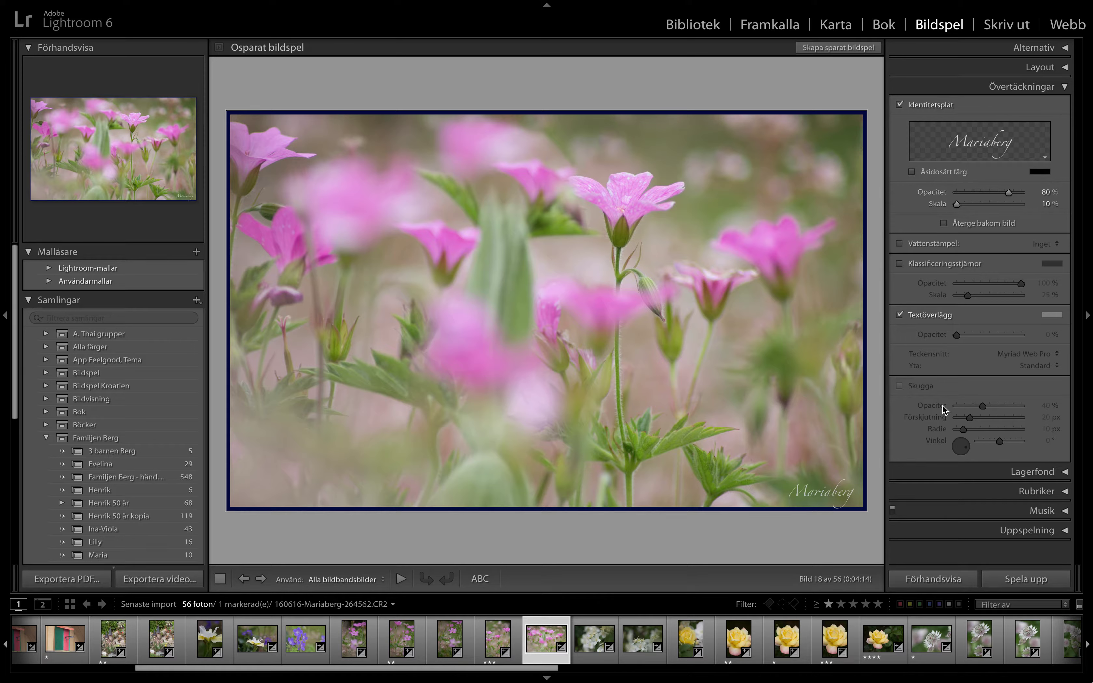
# - Try showing star ratings on the slides, then hide them again
pyautogui.scroll(-1, 926, 307)
pyautogui.scroll(1, 926, 303)
pyautogui.click(899, 264)
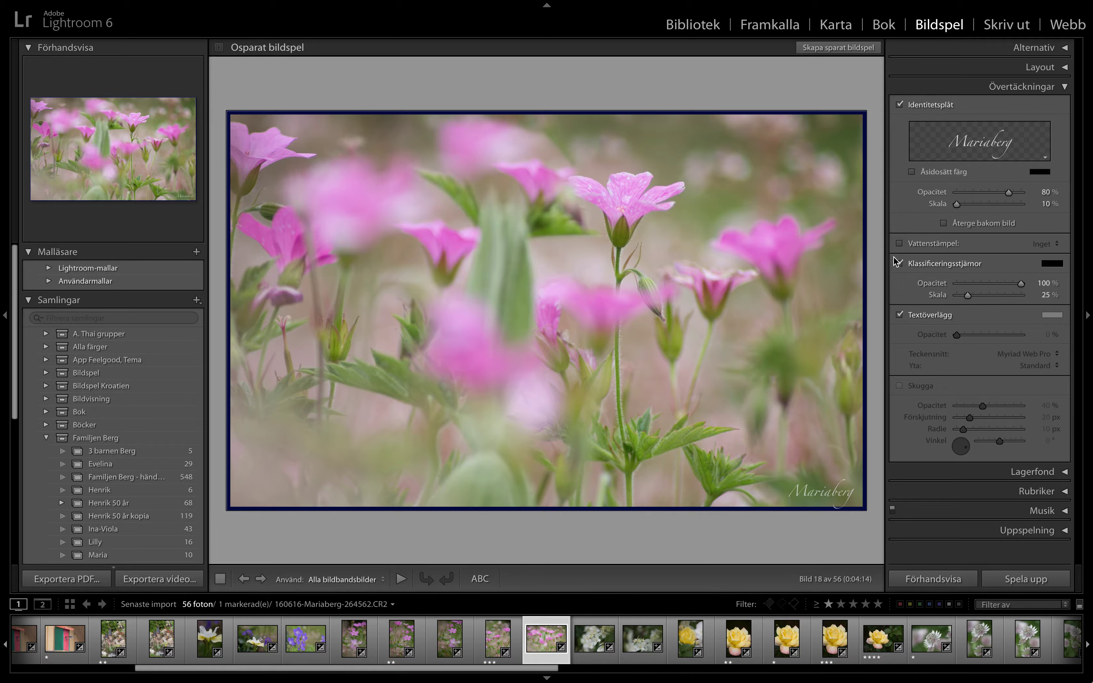
pyautogui.click(899, 264)
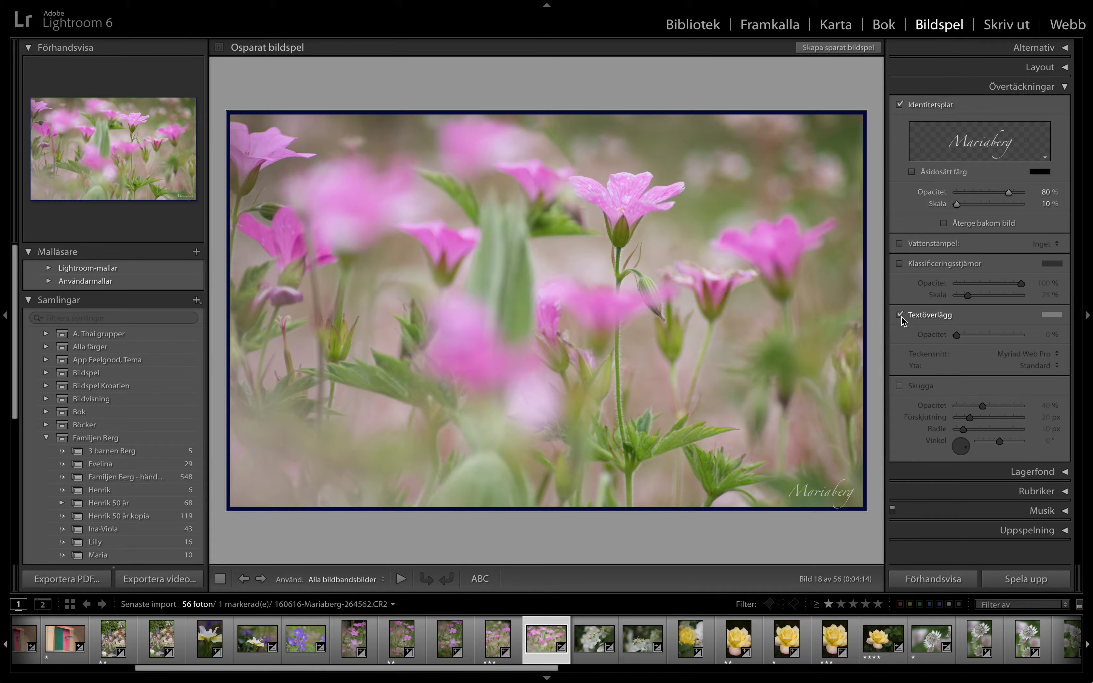
pyautogui.scroll(-1, 901, 316)
pyautogui.scroll(1, 901, 316)
# - Turn off the text overlay, leaving the identity plate choice unchanged, and collapse Overlays
pyautogui.click(899, 312)
pyautogui.click(1046, 157)
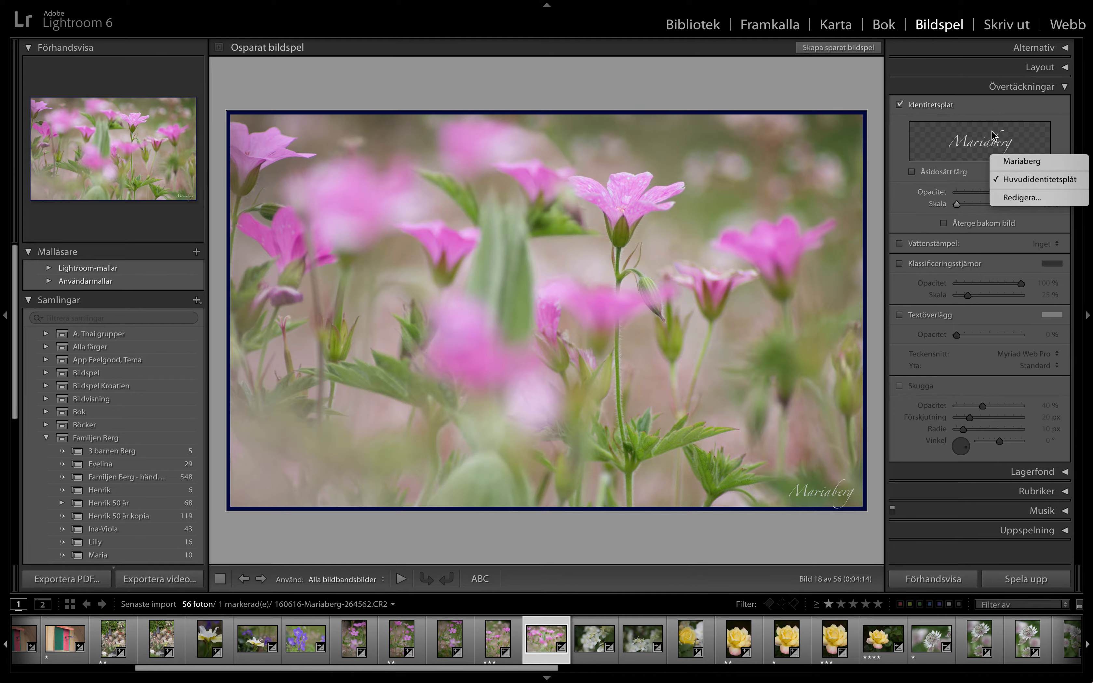
pyautogui.click(1067, 90)
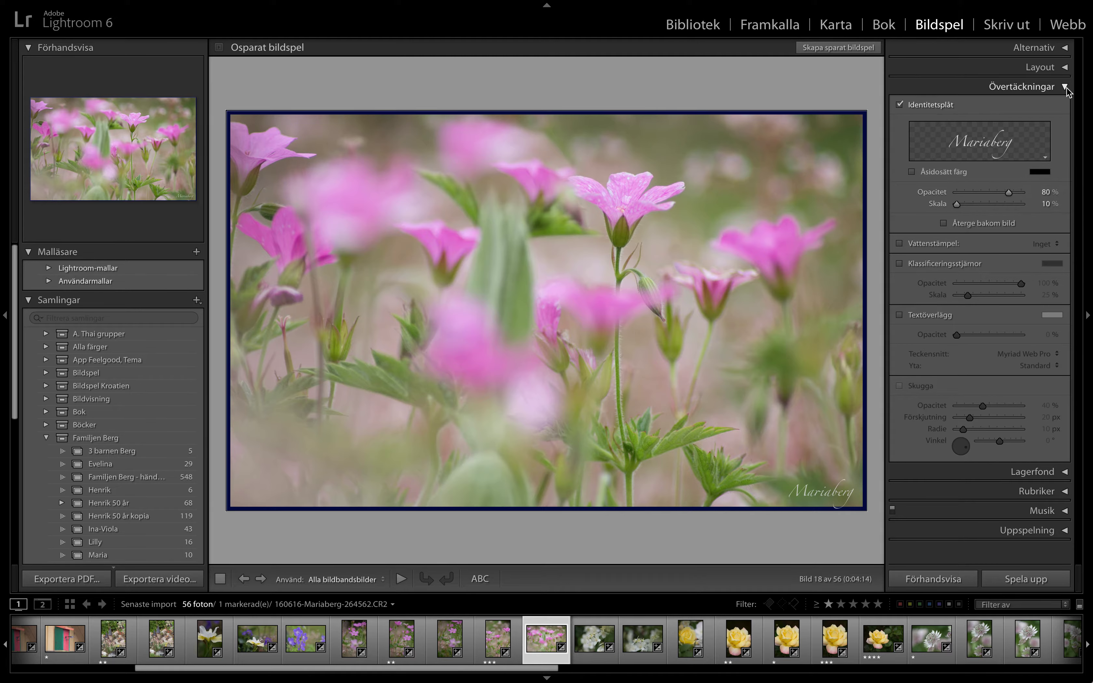
pyautogui.click(1066, 88)
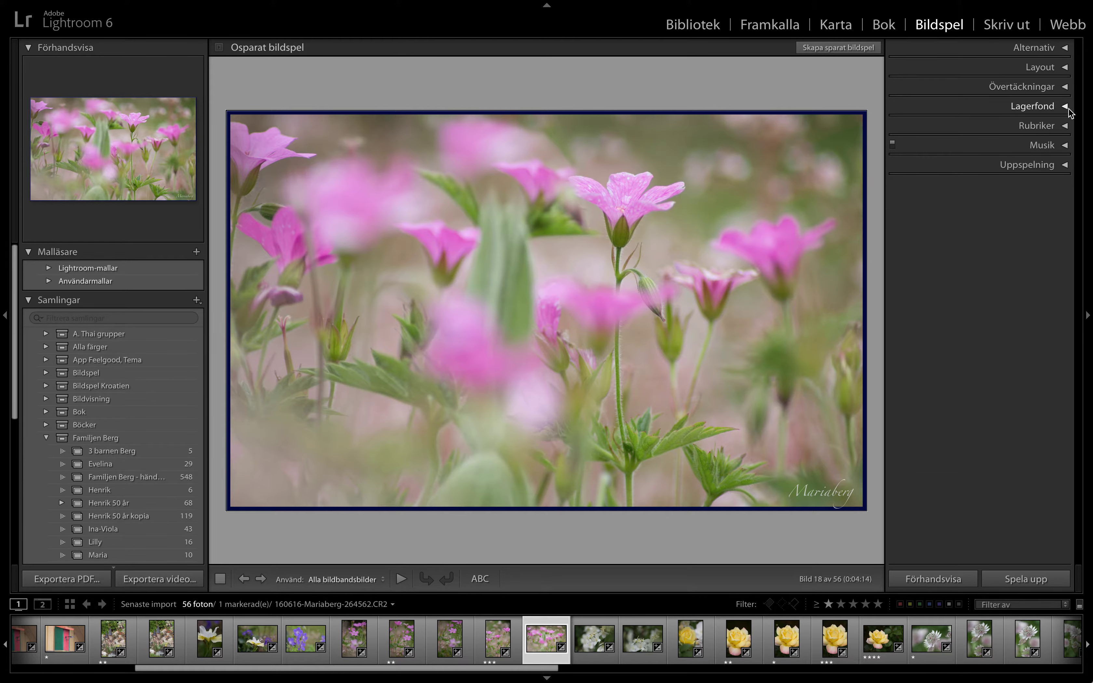
# - Set the backdrop colour wash to a saturated red
pyautogui.click(1066, 107)
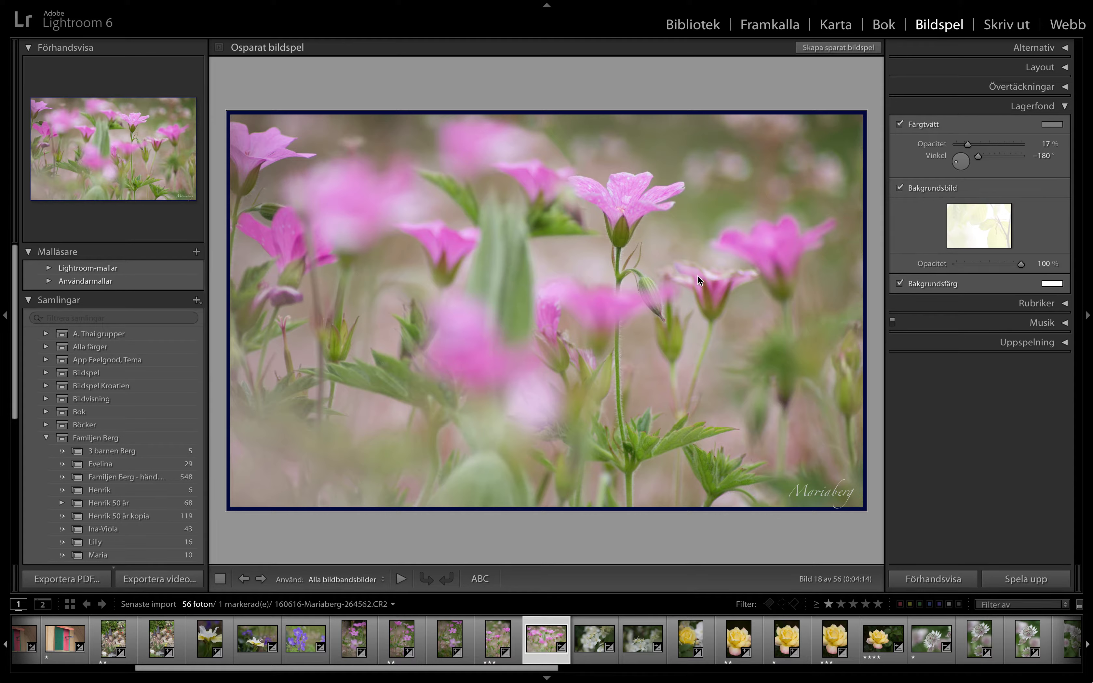
pyautogui.click(1052, 124)
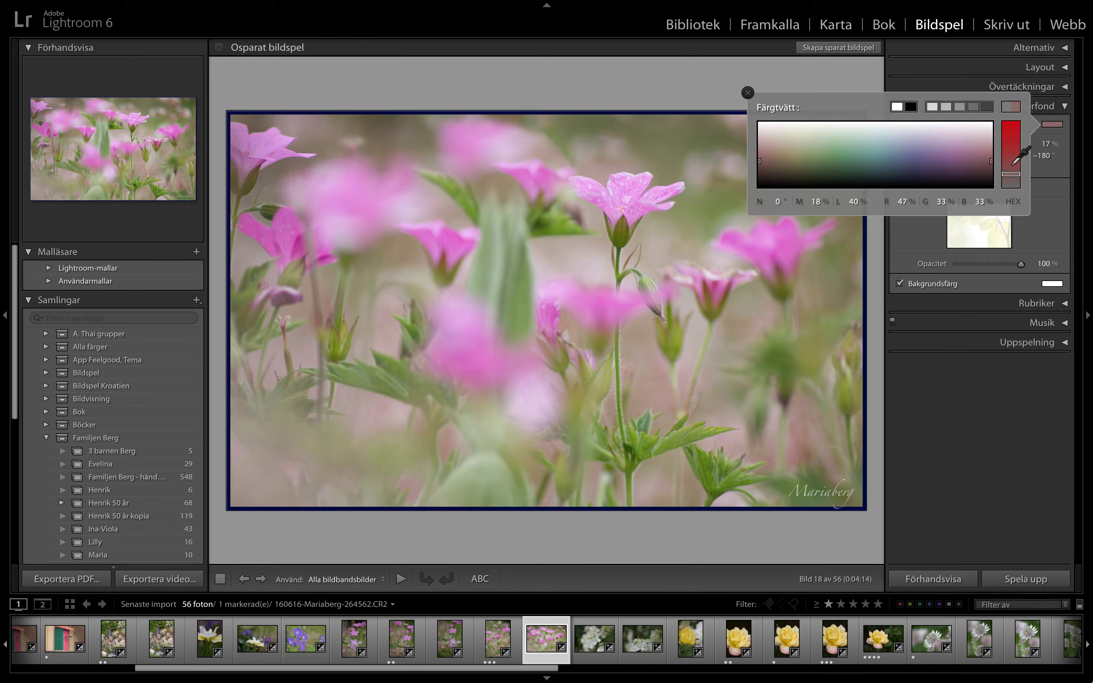
pyautogui.moveTo(1013, 160); pyautogui.dragTo(1014, 144)
pyautogui.click(1056, 211)
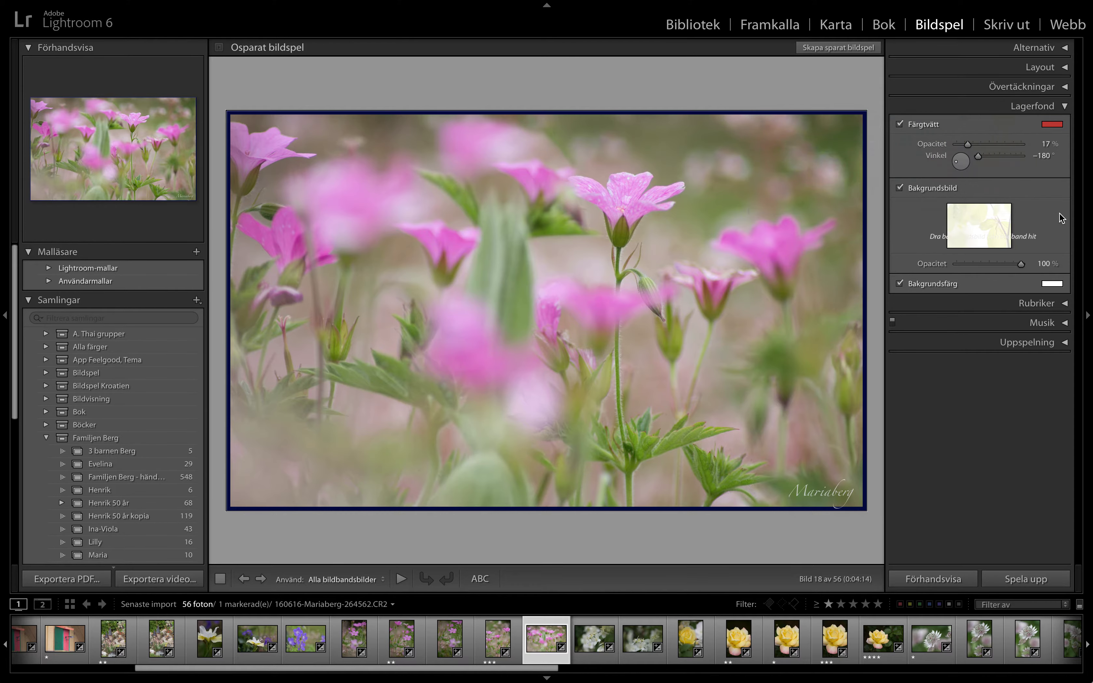
# - Rotate the colour wash angle to about −66°
pyautogui.moveTo(981, 153); pyautogui.dragTo(998, 152)
pyautogui.moveTo(998, 152); pyautogui.dragTo(991, 156)
pyautogui.click(1034, 47)
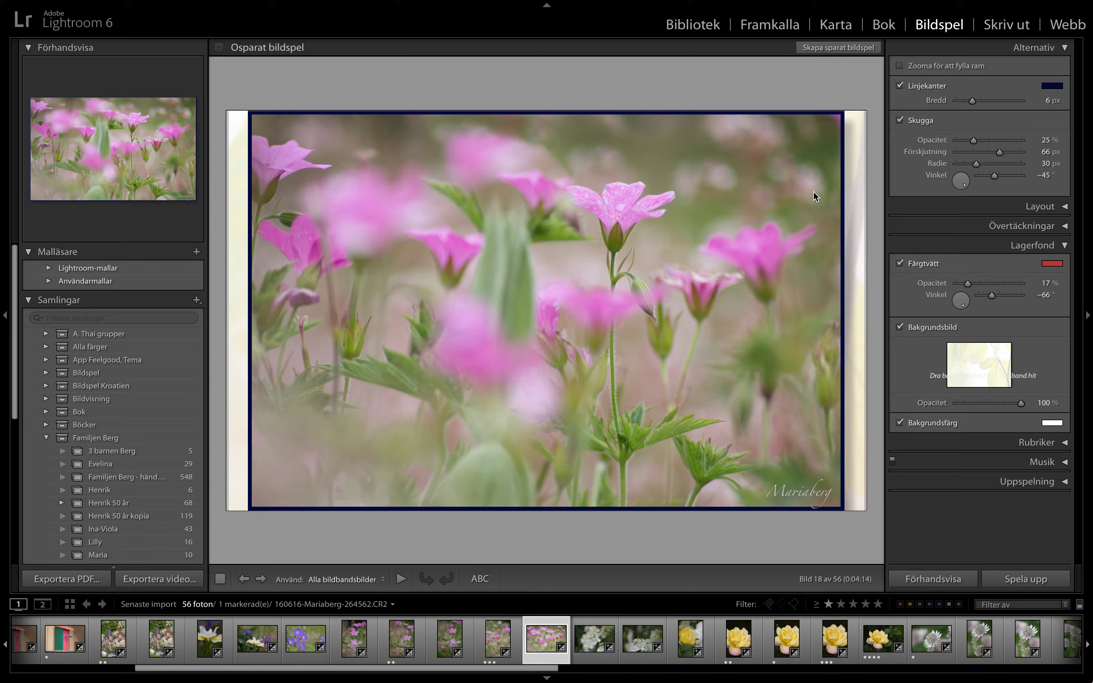
# - Disable the colour wash, use the yellow rose photo as backdrop image, and set border width to 4 px
pyautogui.click(900, 263)
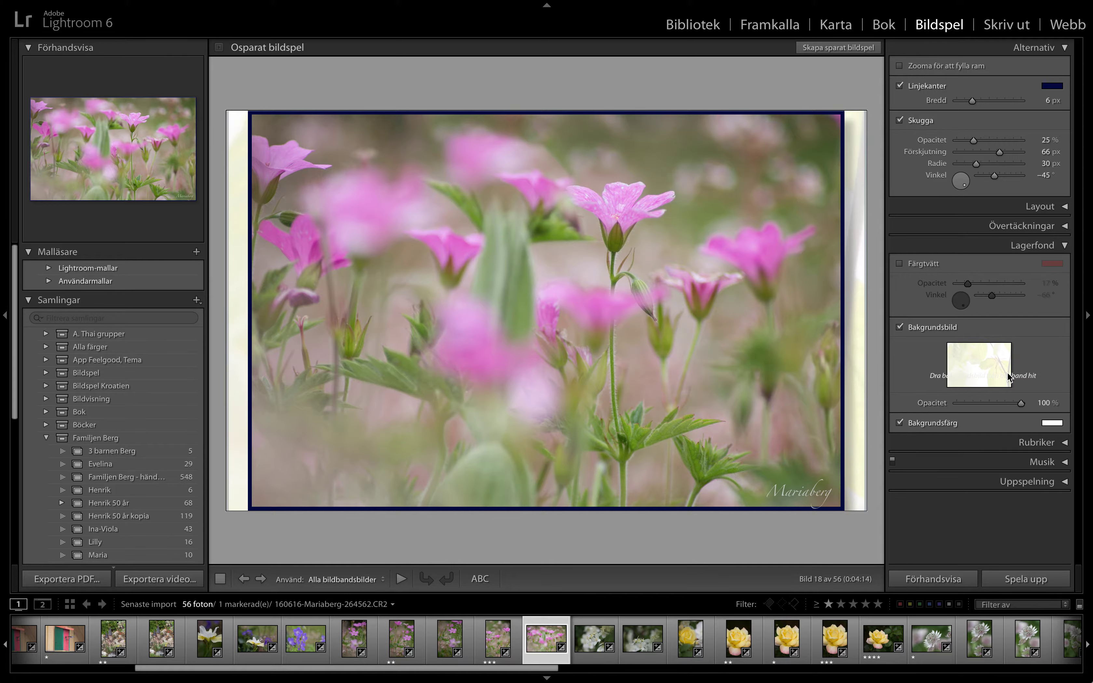
pyautogui.moveTo(871, 651); pyautogui.dragTo(984, 360)
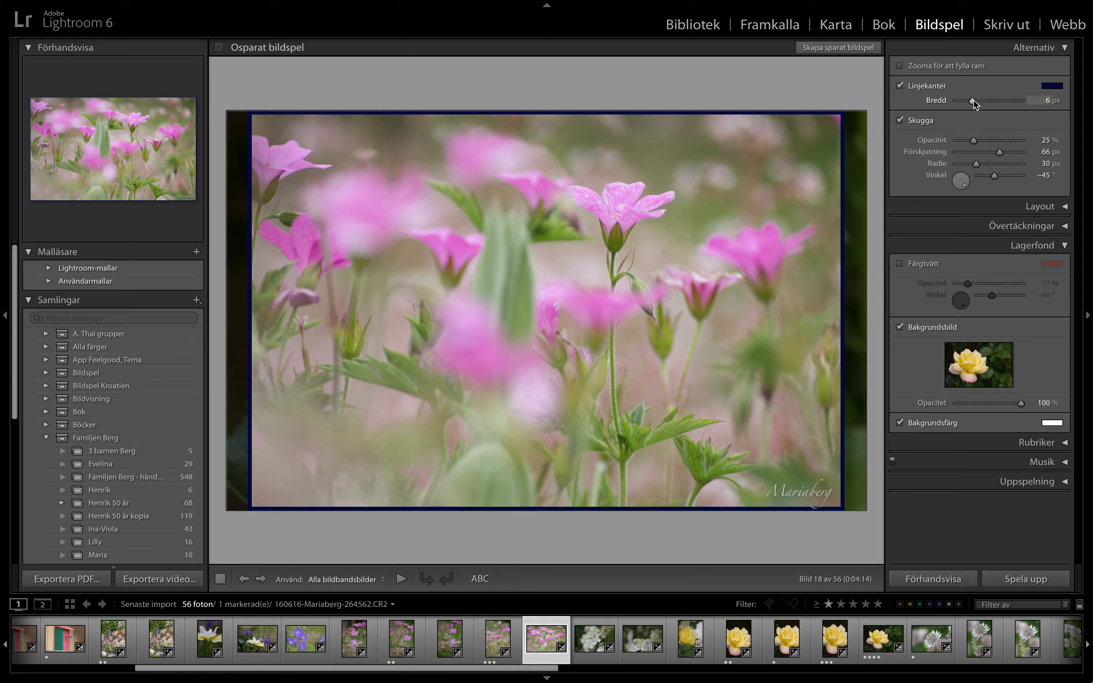
pyautogui.moveTo(972, 100); pyautogui.dragTo(967, 100)
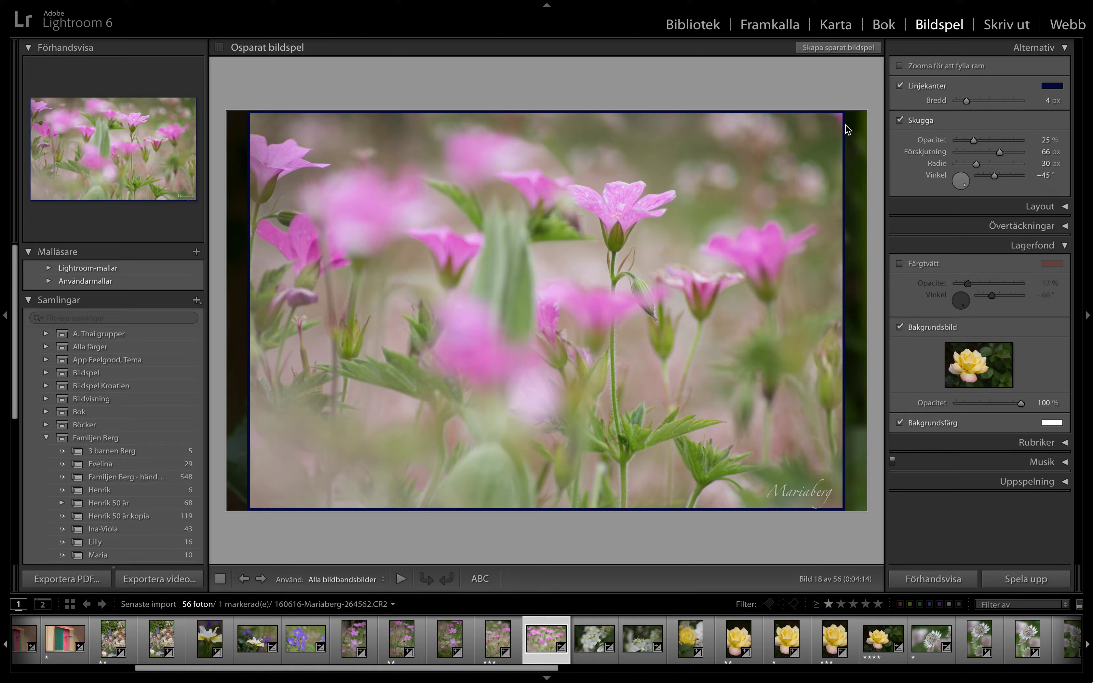
# - Set the linked Left/Right/Top/Bottom margins to 120, then collapse the Layout and Options panels
pyautogui.click(1061, 206)
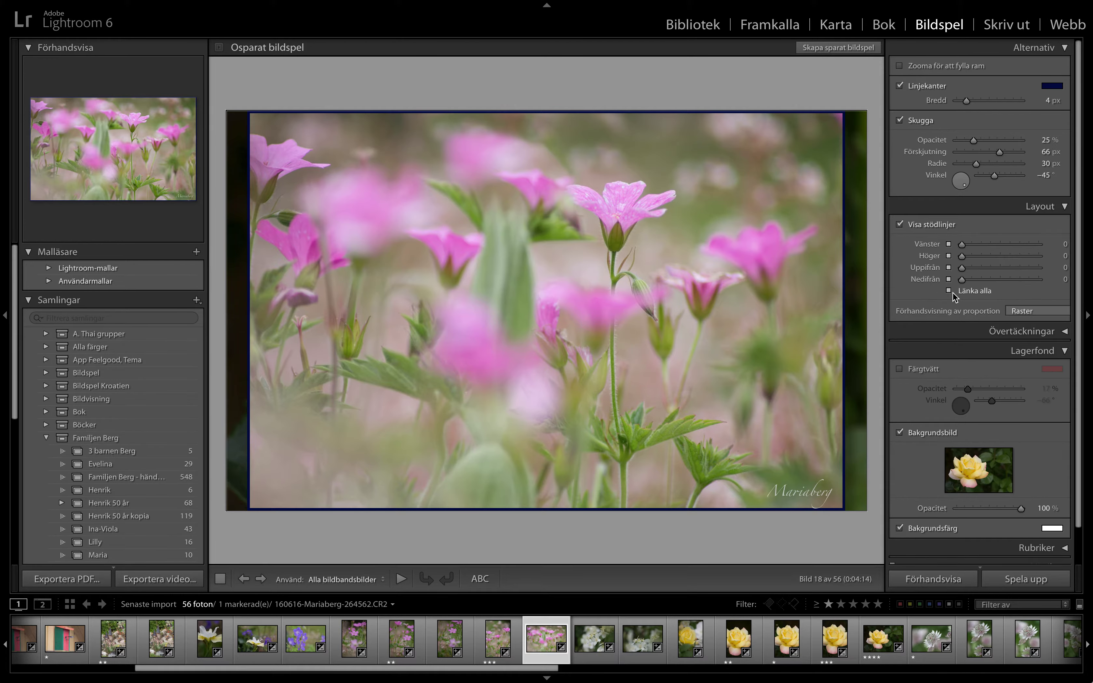
pyautogui.moveTo(962, 280); pyautogui.dragTo(970, 281)
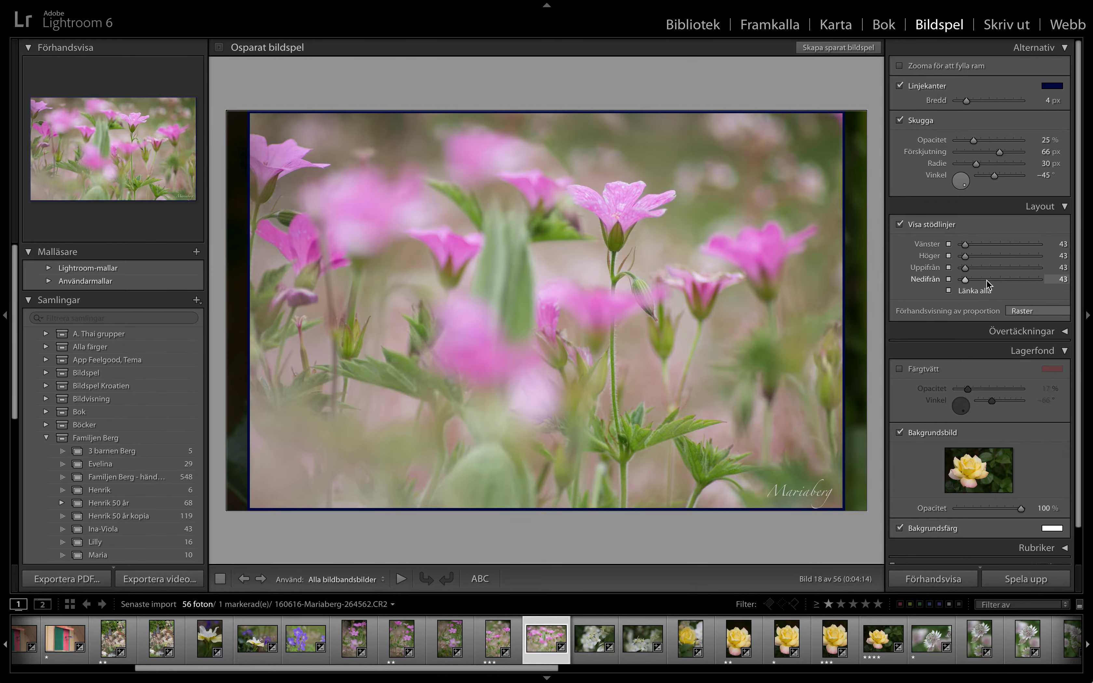
pyautogui.moveTo(994, 279); pyautogui.dragTo(987, 281)
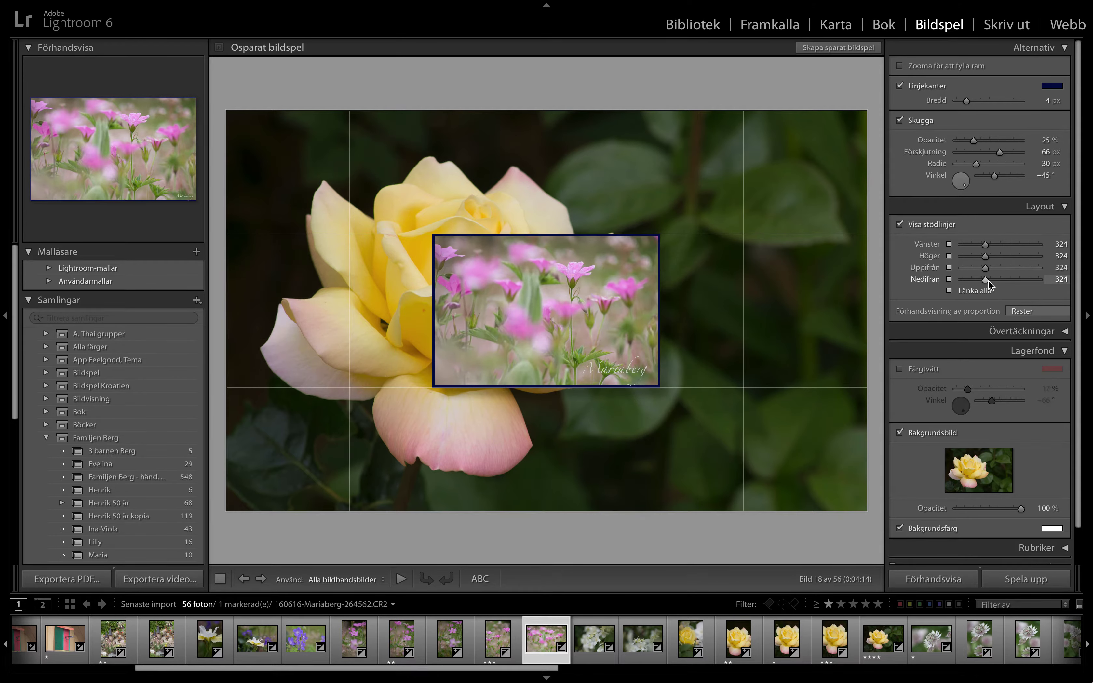
pyautogui.moveTo(988, 280); pyautogui.dragTo(968, 291)
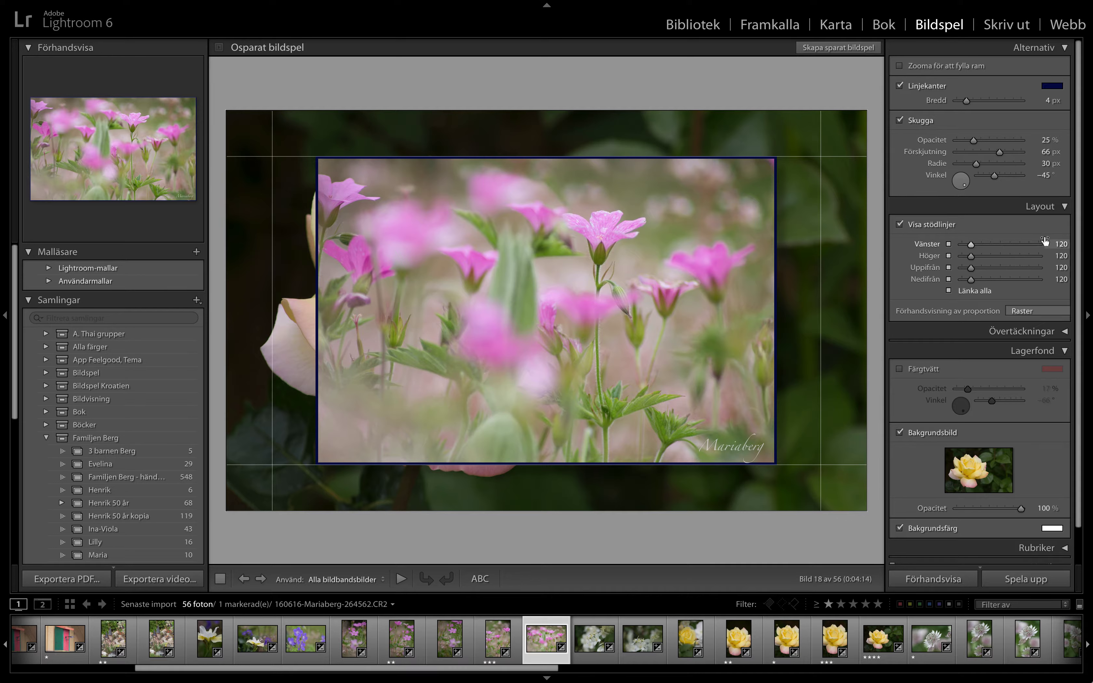
pyautogui.click(1067, 208)
pyautogui.click(1065, 48)
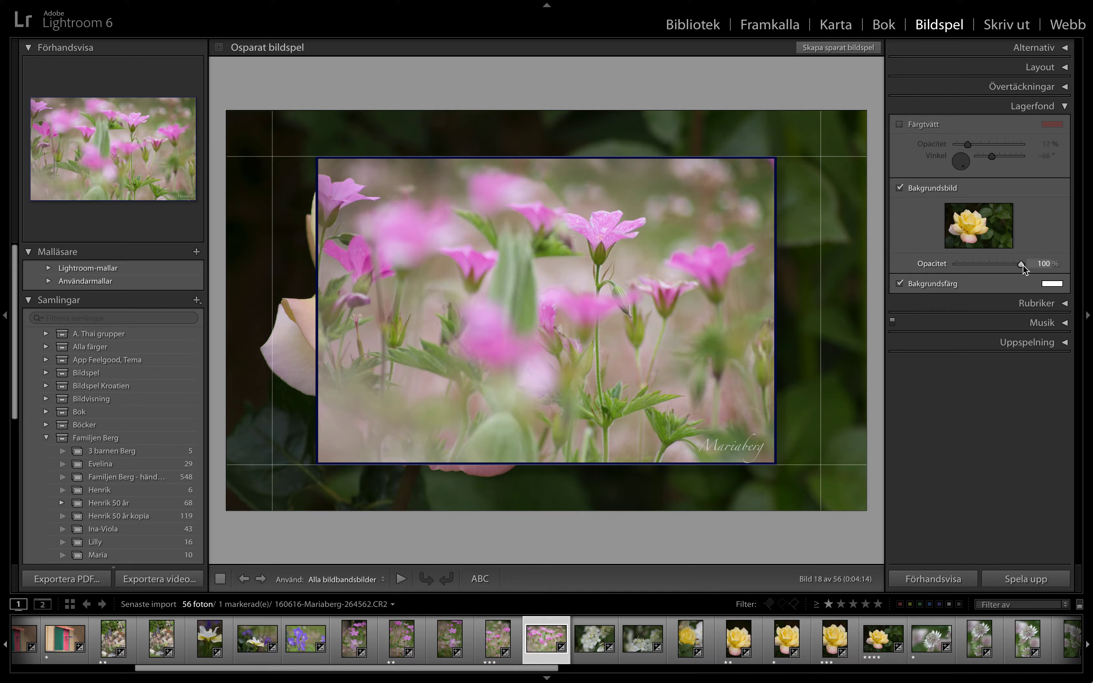
# - Fade the rose backdrop image to about half opacity and turn the colour wash back on in black
pyautogui.moveTo(1021, 262)
pyautogui.mouseDown()
pyautogui.moveTo(980, 263)
pyautogui.moveTo(996, 264)
pyautogui.mouseUp()
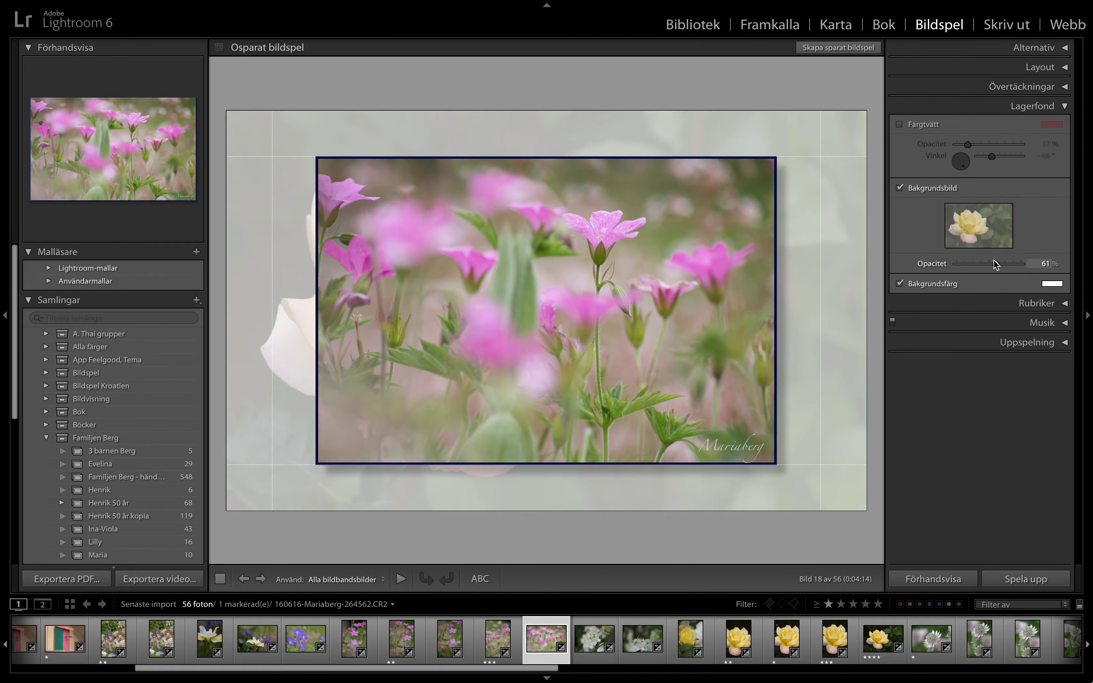
pyautogui.click(900, 124)
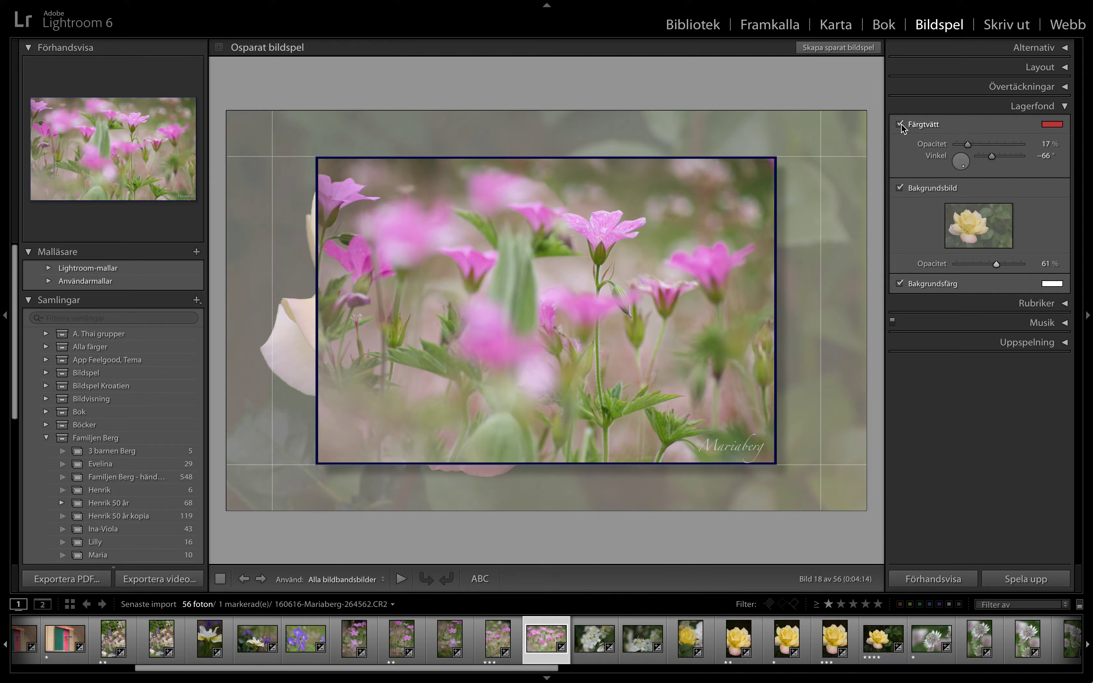
pyautogui.click(1050, 126)
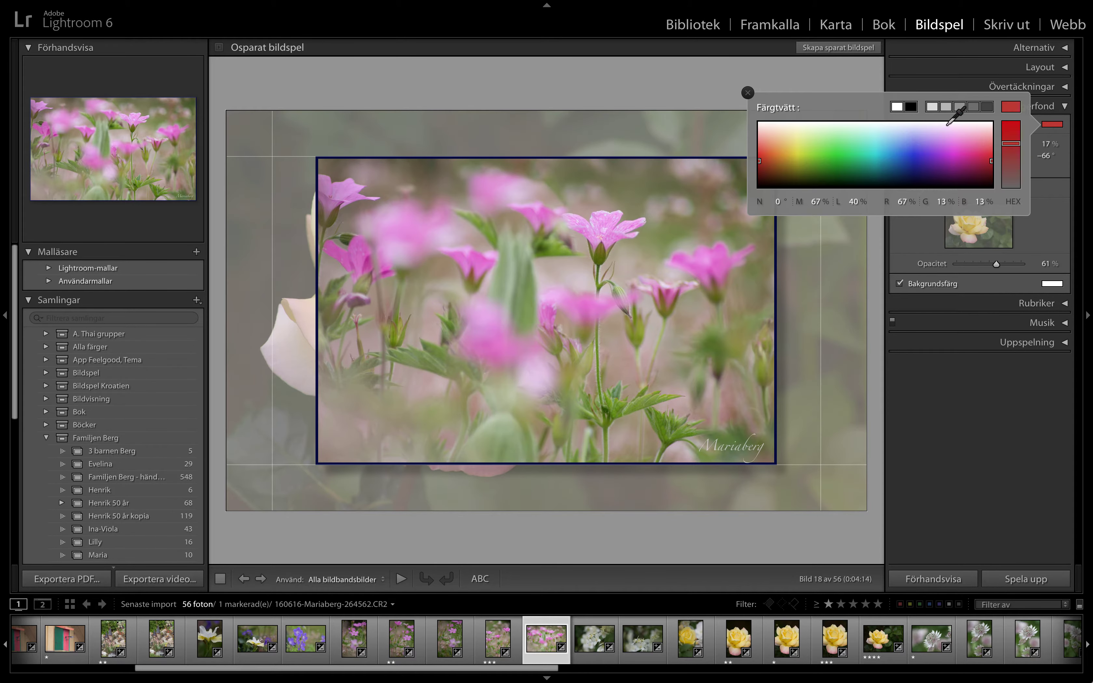
pyautogui.click(913, 107)
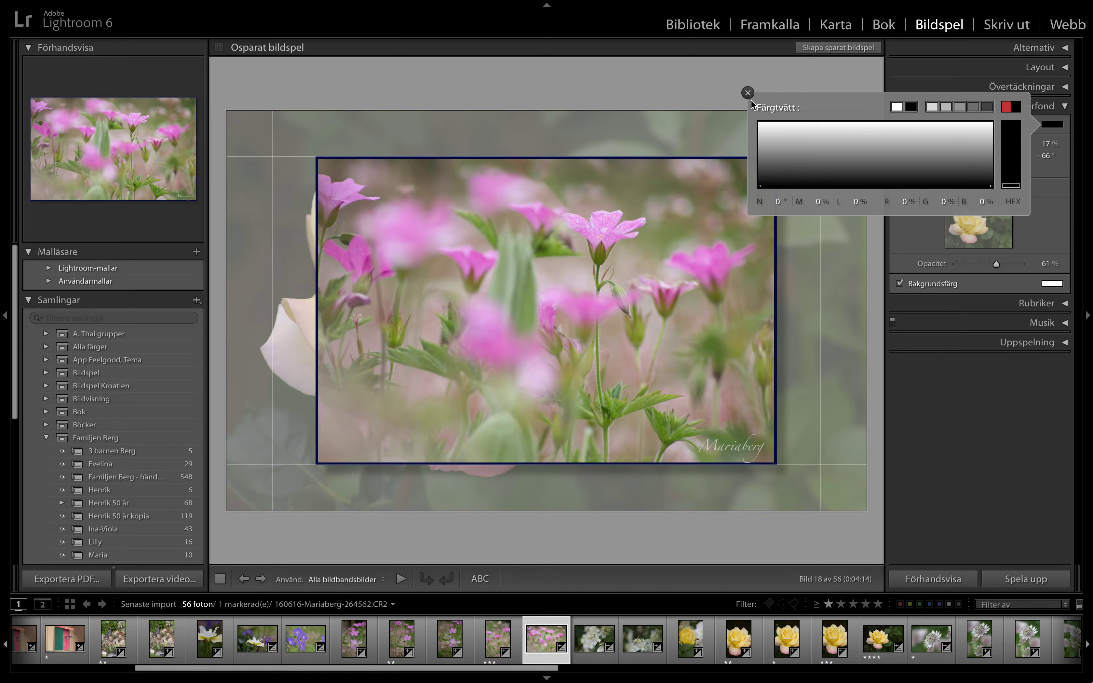
pyautogui.click(747, 93)
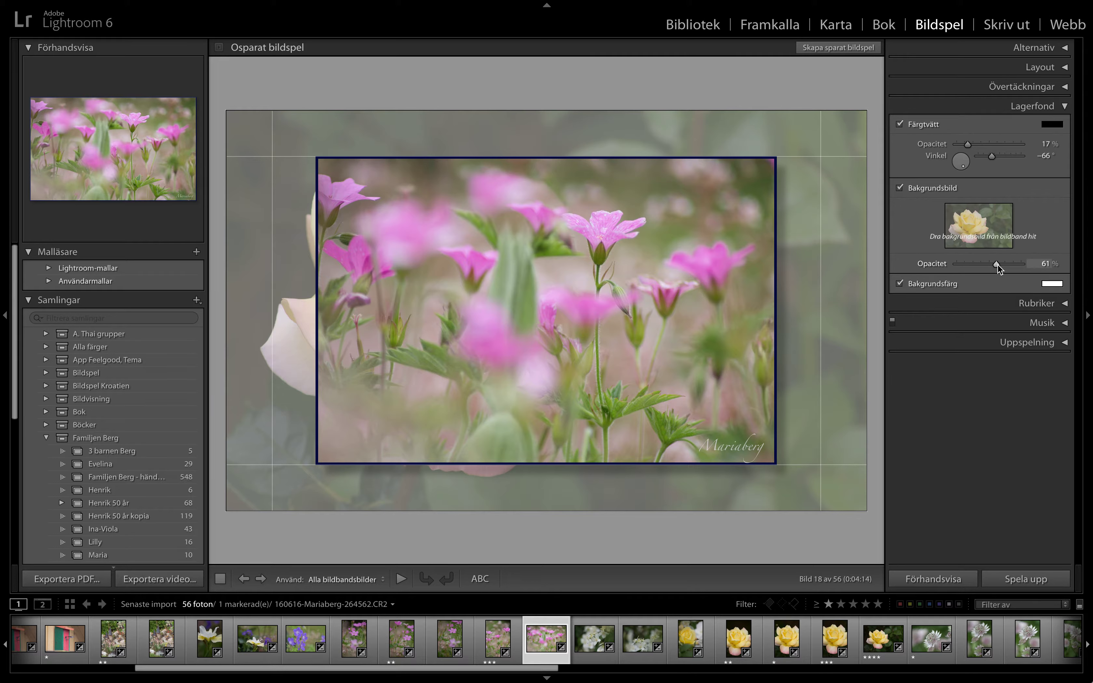
# - Settle the backdrop image at about 52% opacity and drop the colour wash opacity to 0%
pyautogui.moveTo(996, 264); pyautogui.dragTo(1013, 263)
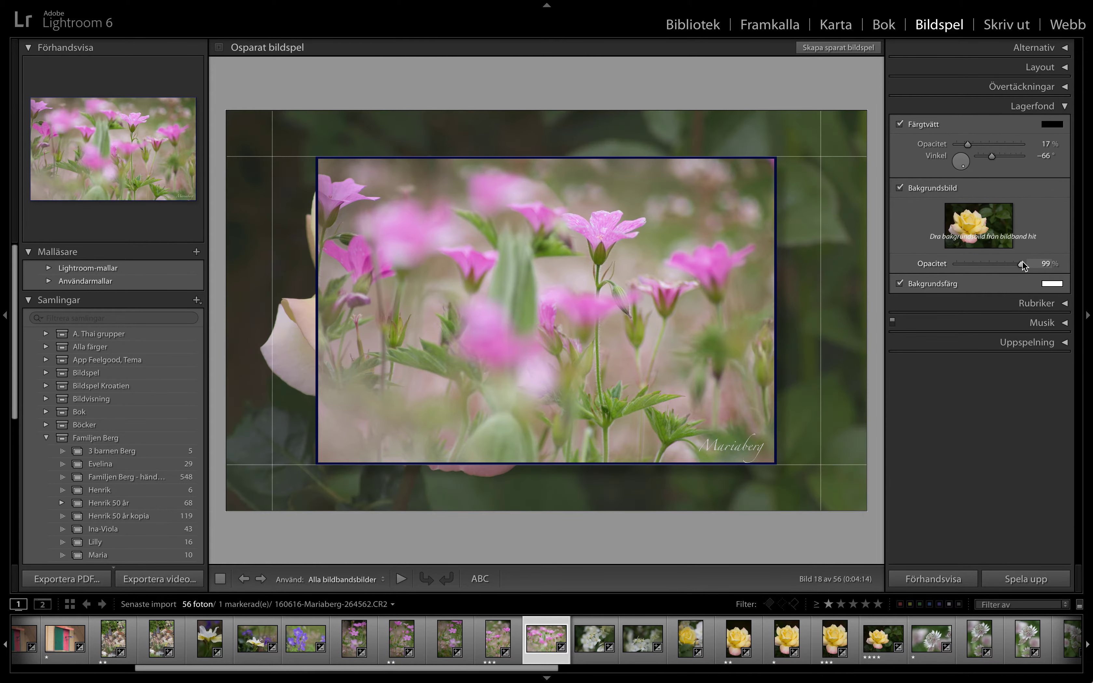
pyautogui.moveTo(1013, 262); pyautogui.dragTo(1004, 266)
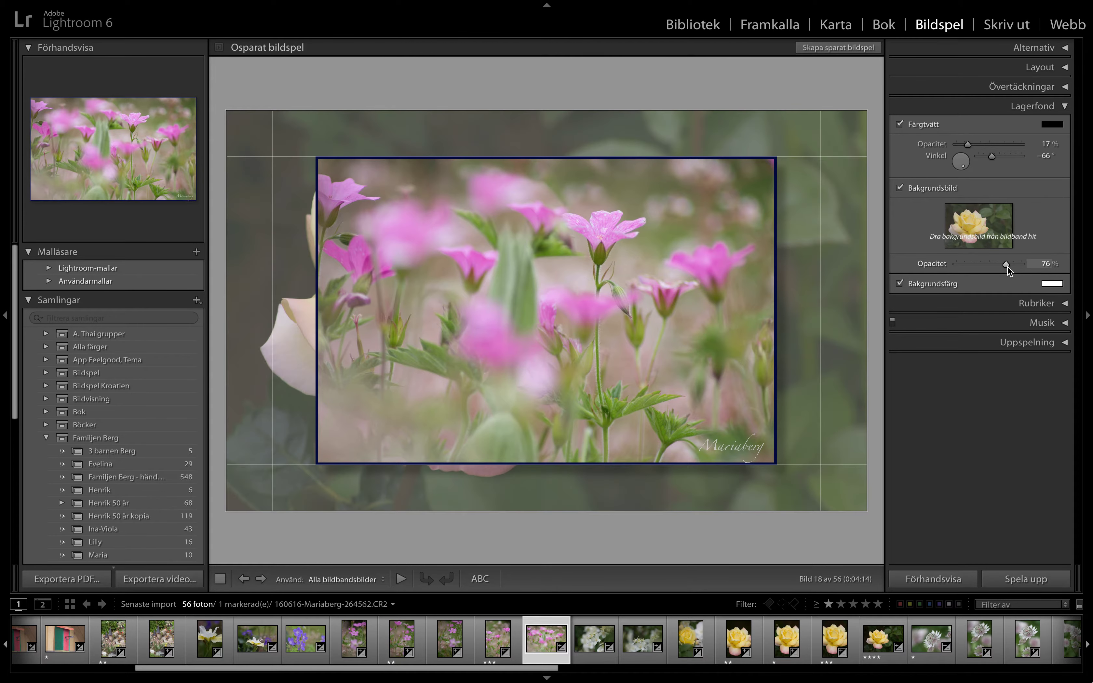
pyautogui.moveTo(1006, 266); pyautogui.dragTo(1002, 268)
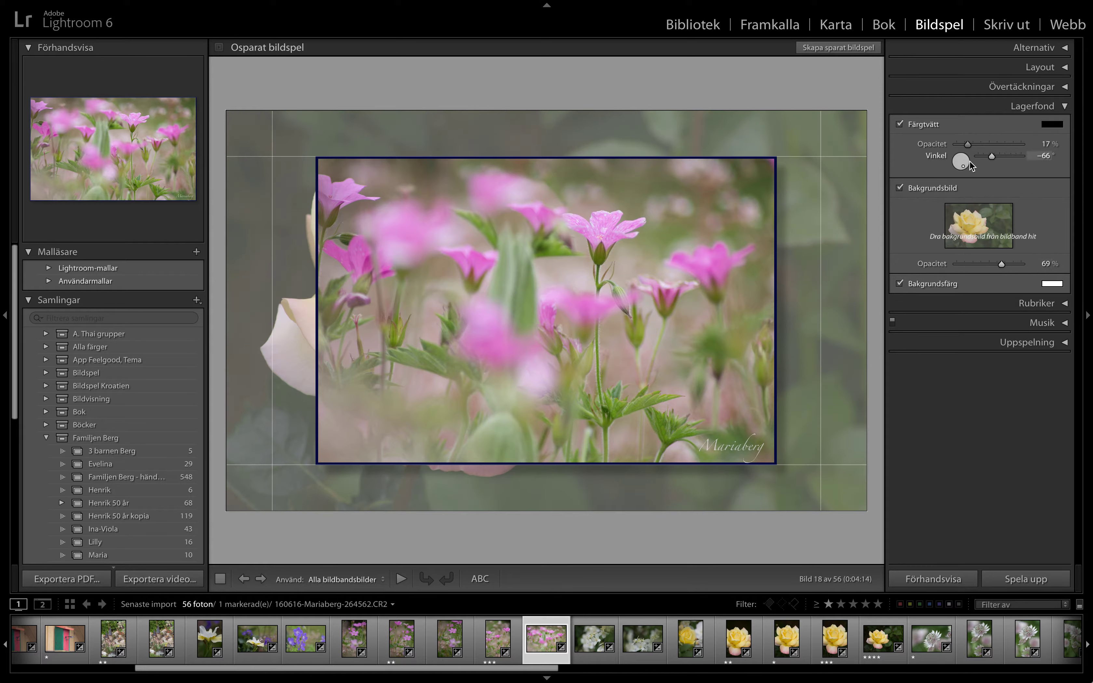
pyautogui.moveTo(968, 141); pyautogui.dragTo(1016, 137)
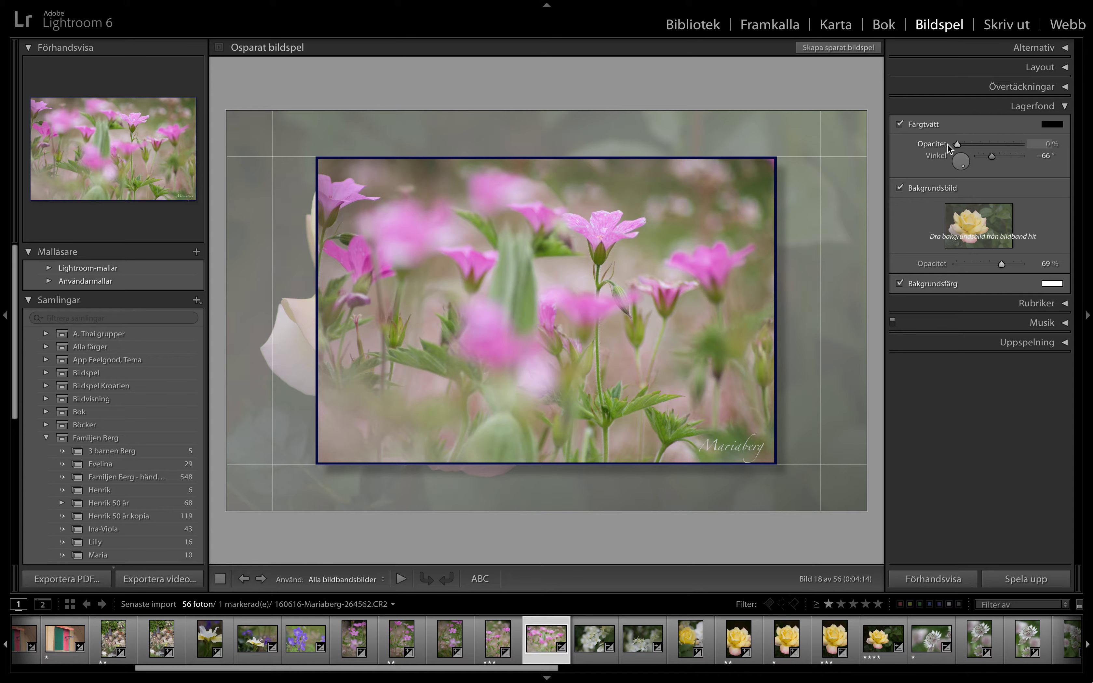
pyautogui.moveTo(954, 147); pyautogui.dragTo(935, 145)
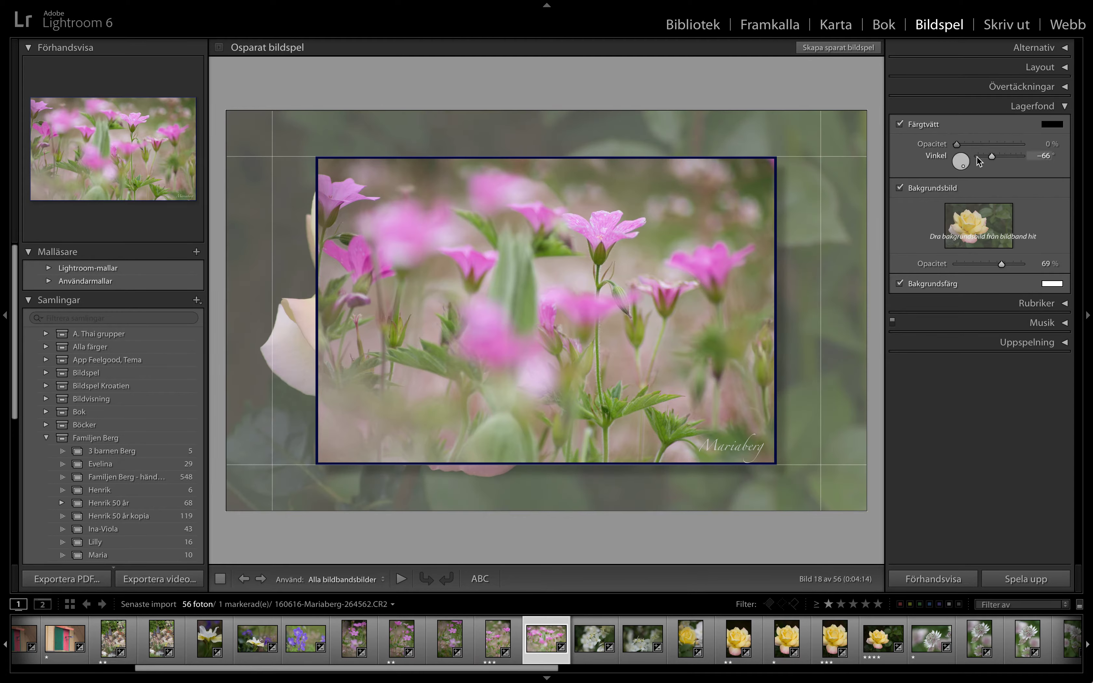
pyautogui.moveTo(1001, 264); pyautogui.dragTo(990, 267)
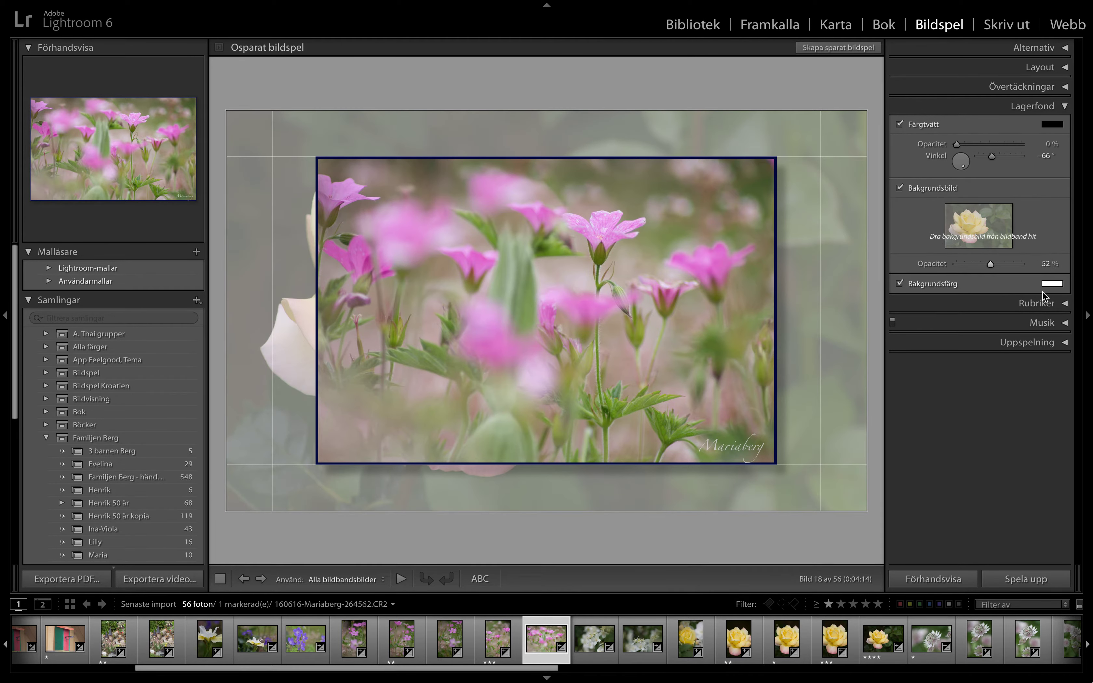
pyautogui.click(1056, 285)
# - Make the slide background colour black and collapse the backdrop settings
pyautogui.click(1055, 285)
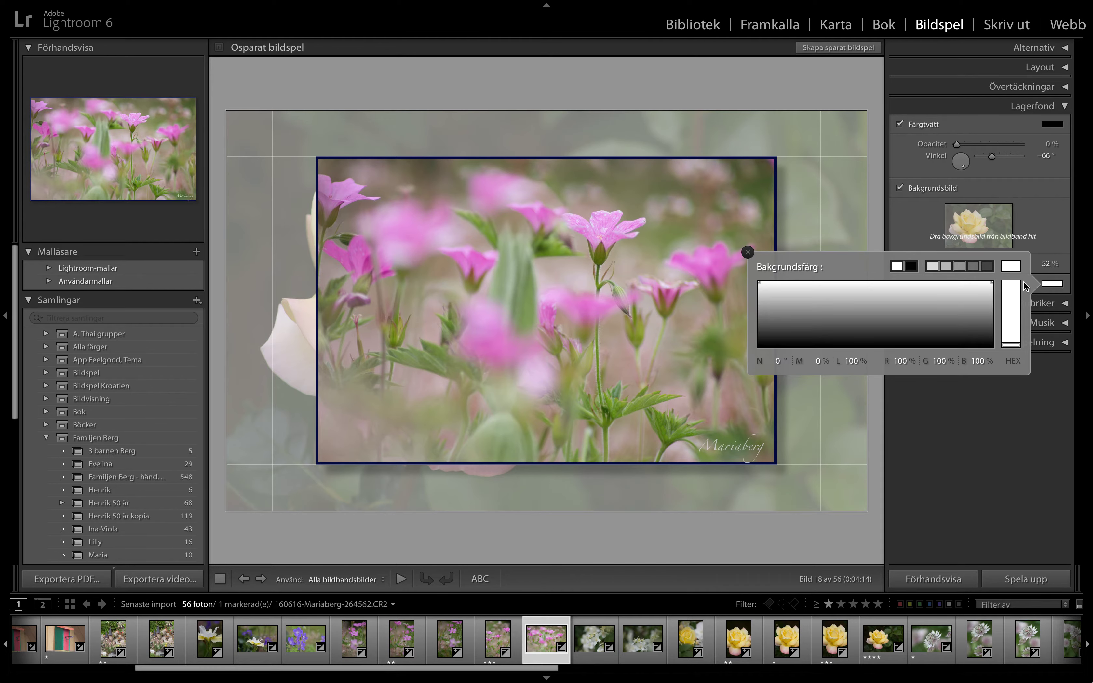
pyautogui.click(910, 266)
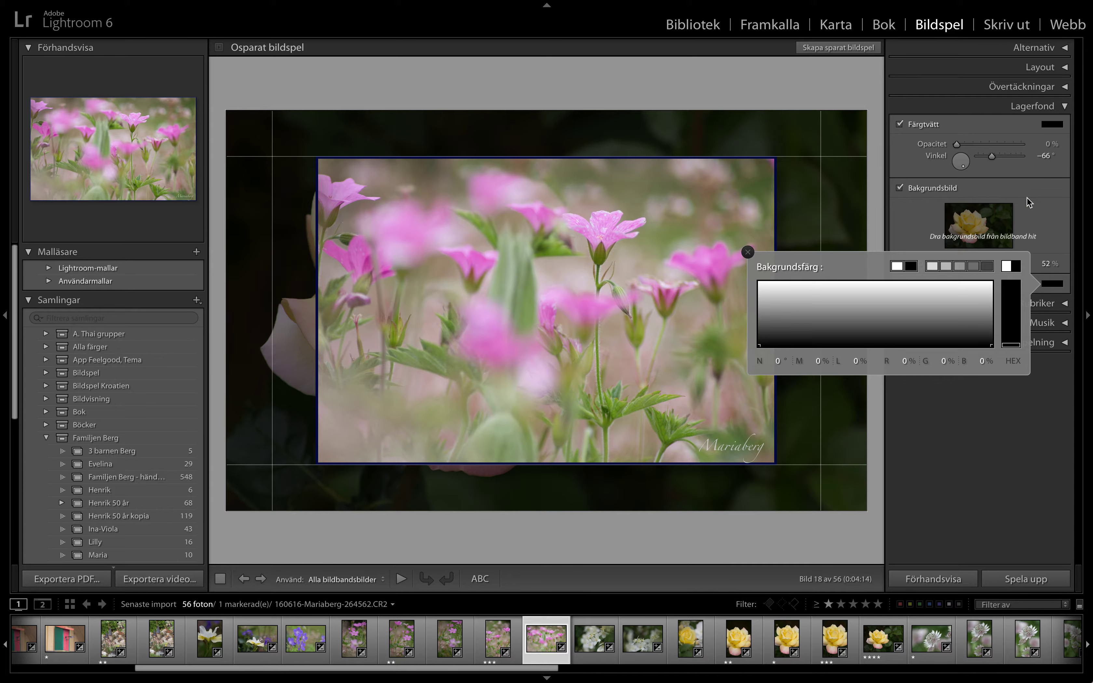
pyautogui.click(748, 252)
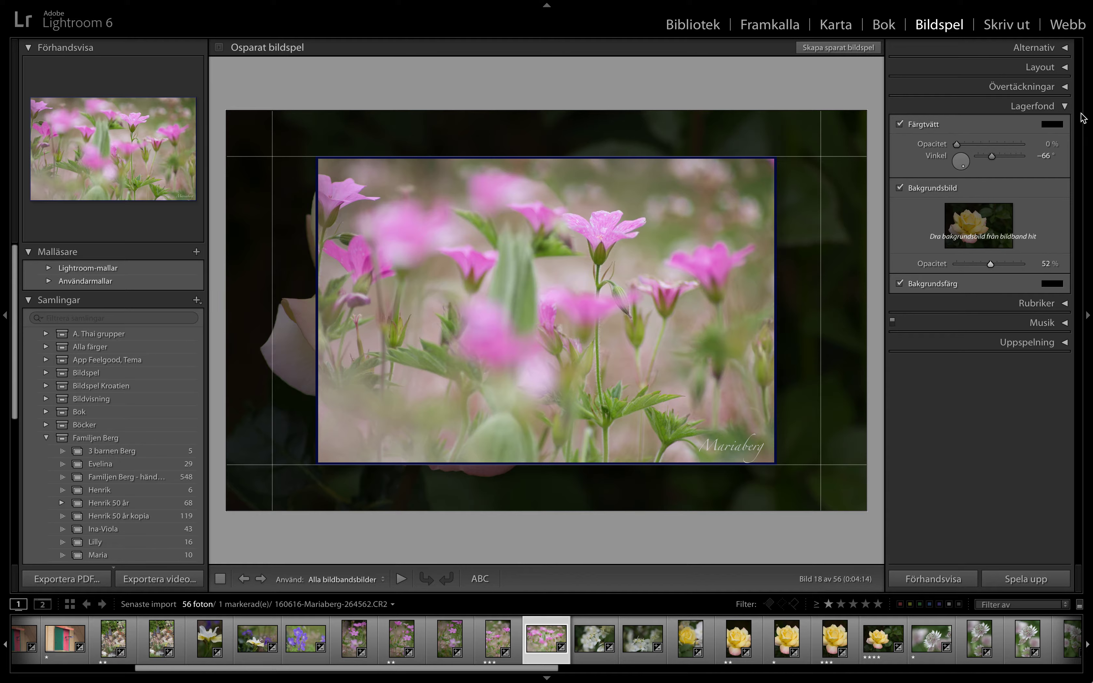
pyautogui.click(1065, 107)
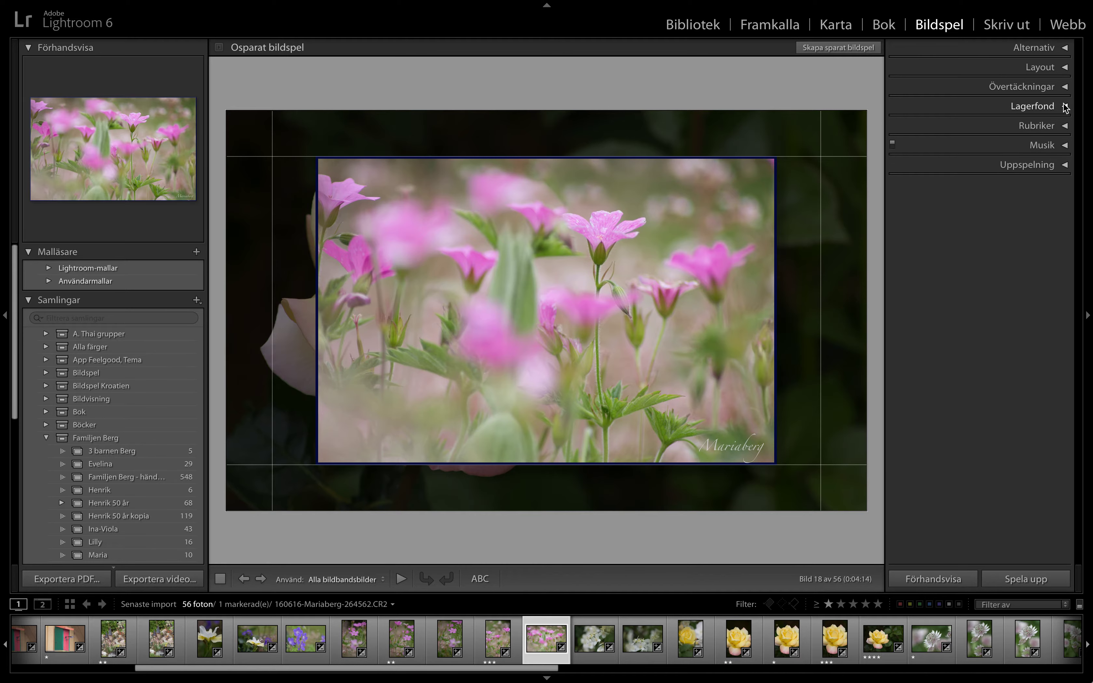
# - Turn off the ending screen under Titles and check that no music is selected
pyautogui.click(1065, 127)
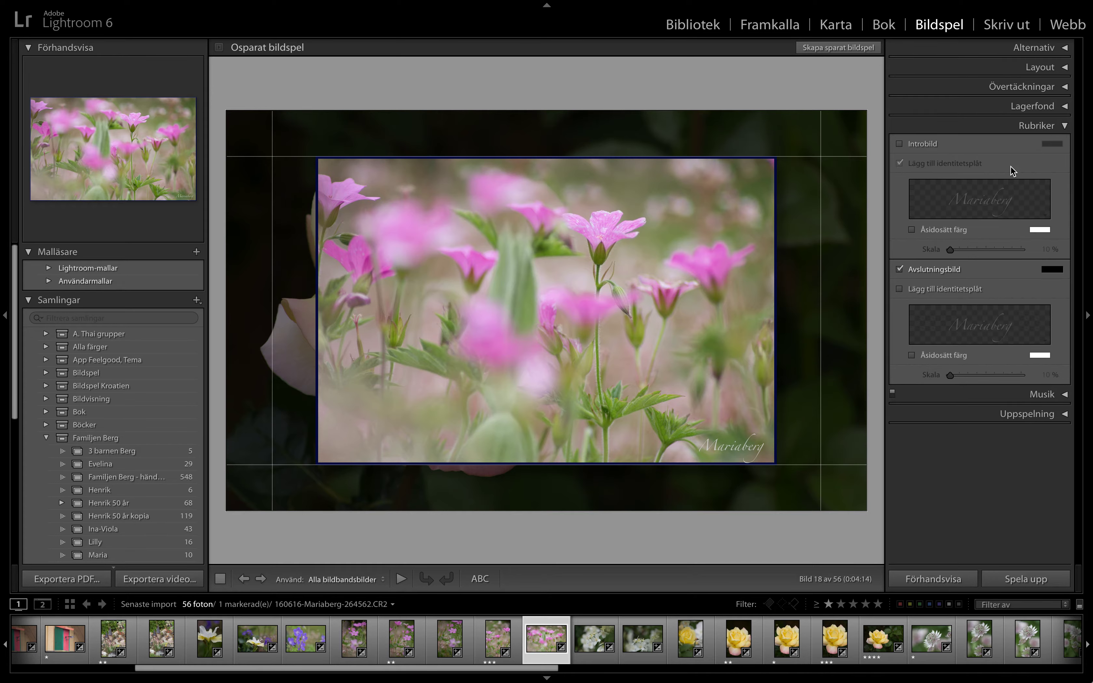
pyautogui.click(899, 268)
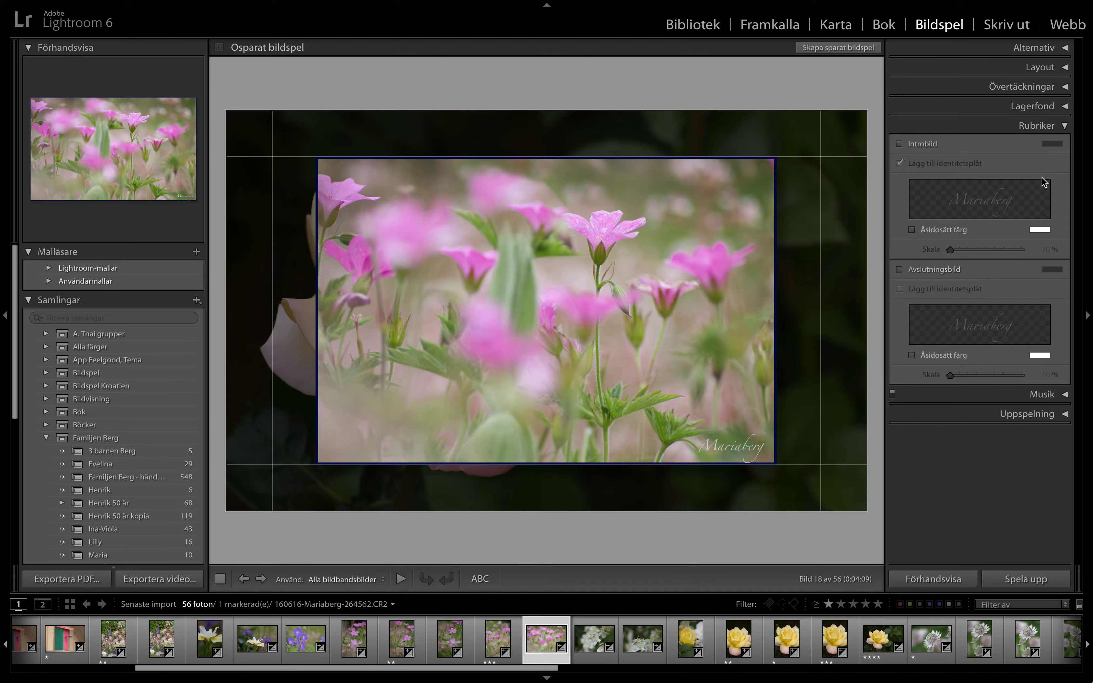
pyautogui.click(1065, 127)
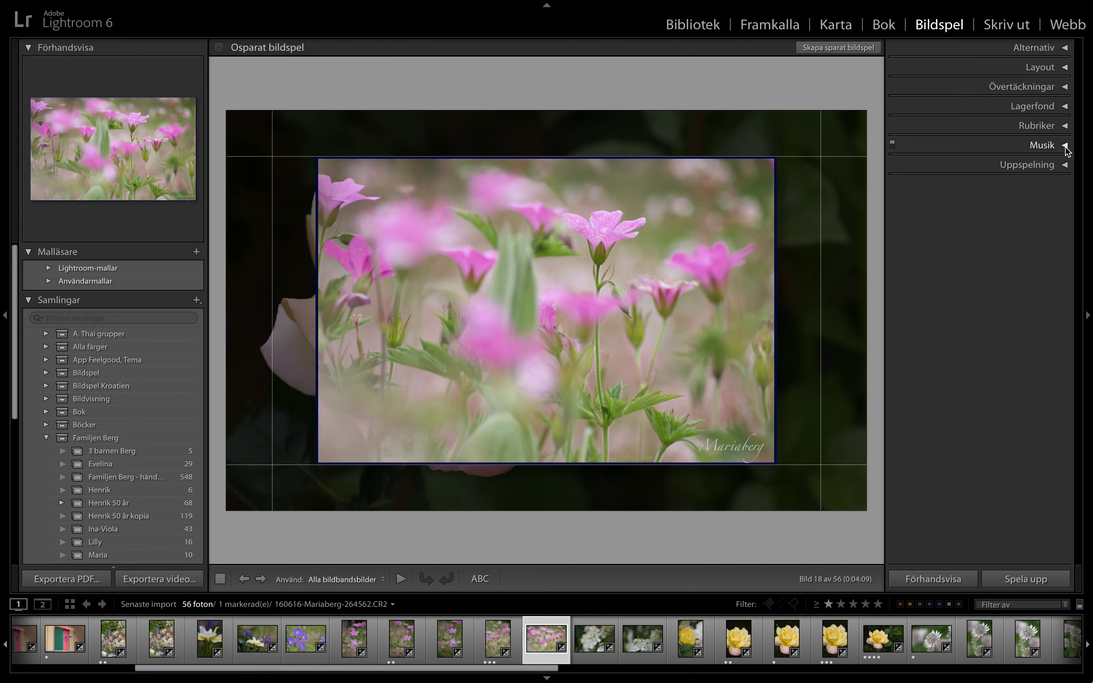
pyautogui.click(1065, 145)
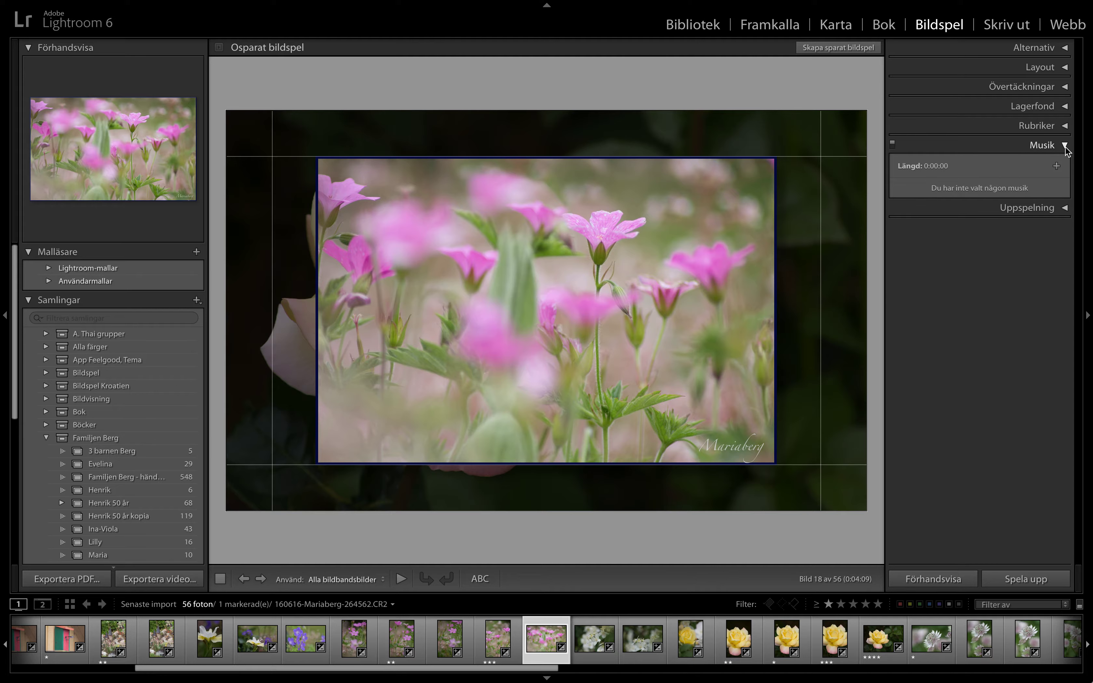
pyautogui.click(1064, 145)
pyautogui.click(1065, 168)
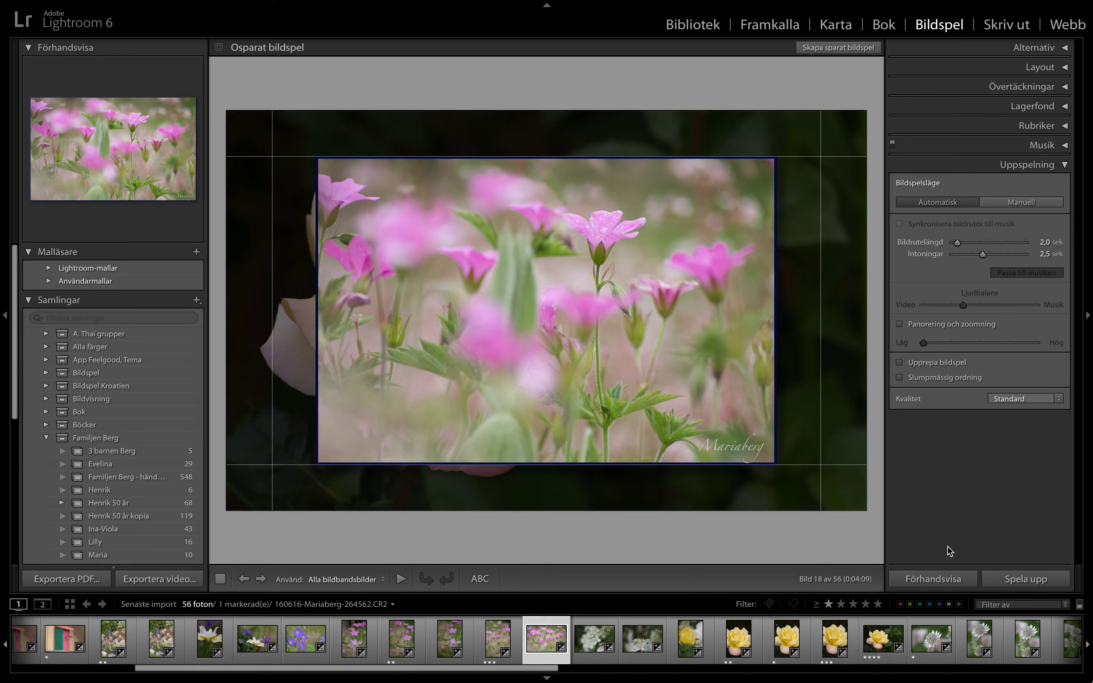
# - Start a slideshow preview, then cancel it while it is still preparing
pyautogui.click(943, 579)
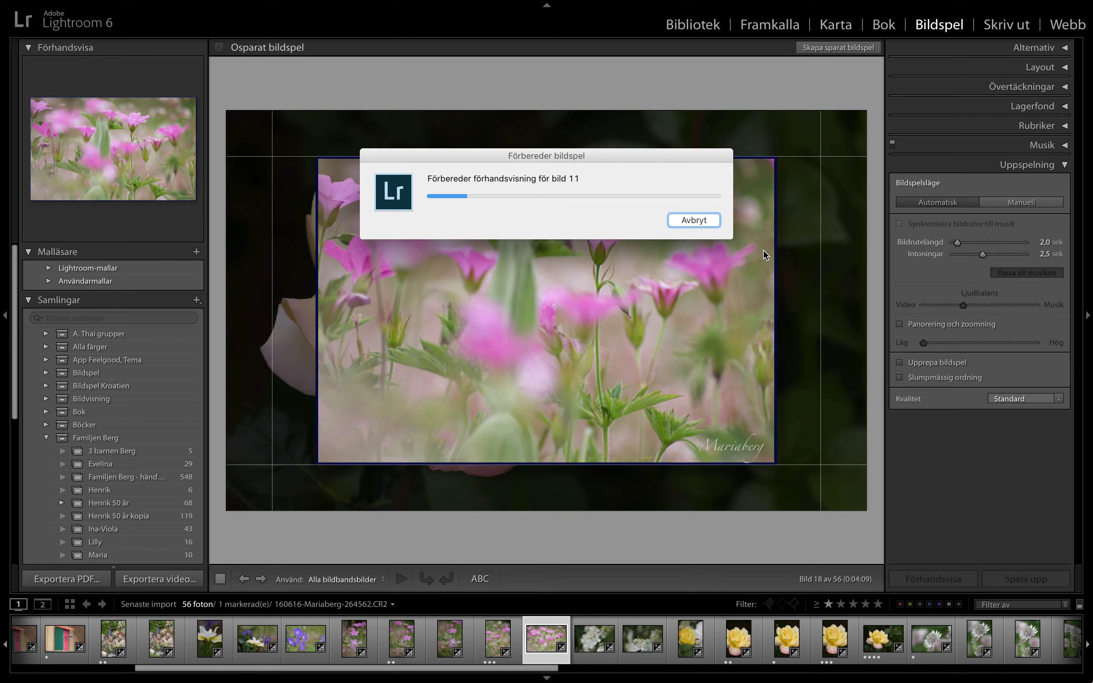
pyautogui.click(699, 219)
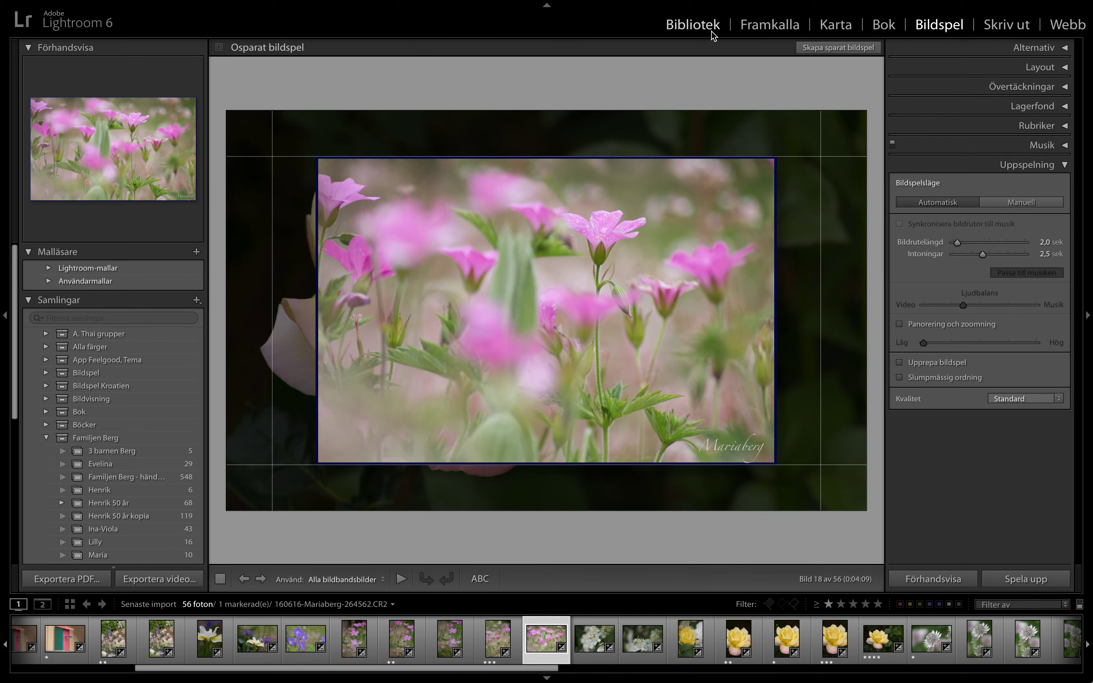
# - In the Library grid, add flower photos 25, 26, 33 and 47 to the selection
pyautogui.click(693, 25)
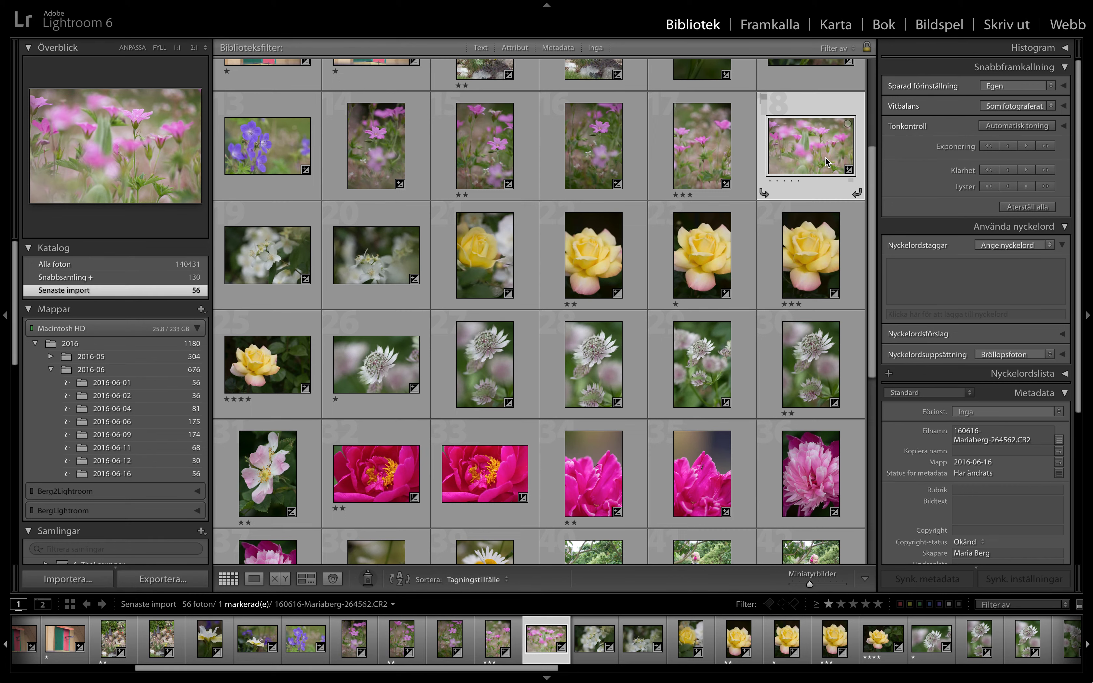
pyautogui.keyDown('super'); pyautogui.click(255, 358); pyautogui.keyUp('super')
pyautogui.keyDown('super'); pyautogui.click(374, 364); pyautogui.keyUp('super')
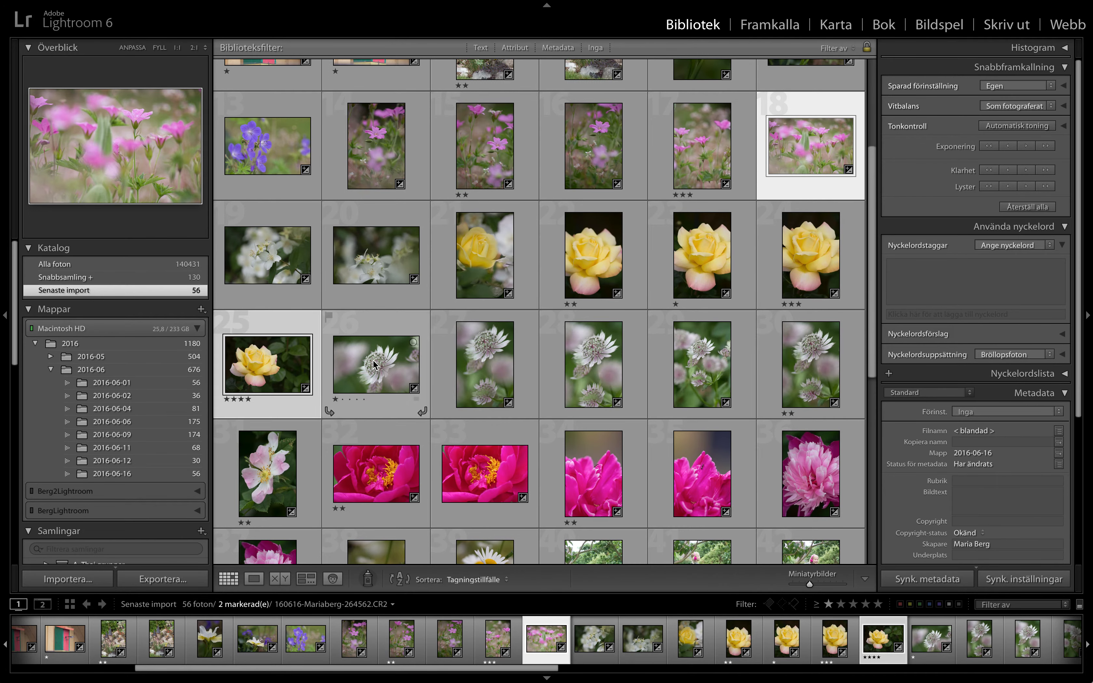
pyautogui.scroll(-2, 374, 364)
pyautogui.scroll(-2, 373, 360)
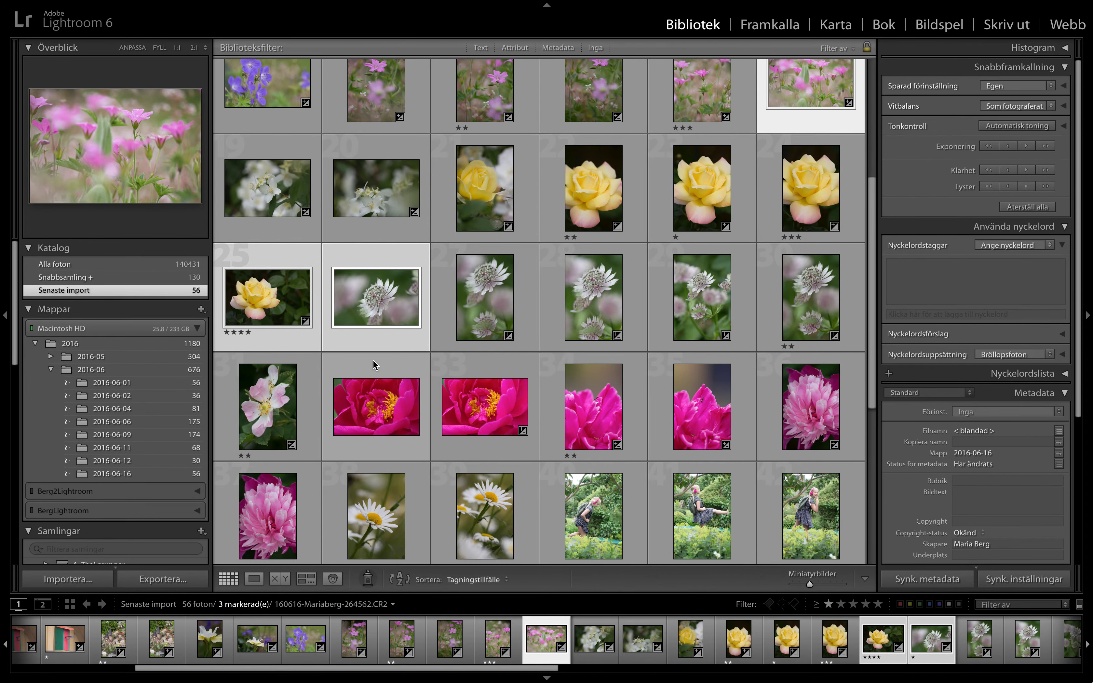
pyautogui.scroll(-1, 373, 360)
pyautogui.keyDown('super'); pyautogui.click(477, 364); pyautogui.keyUp('super')
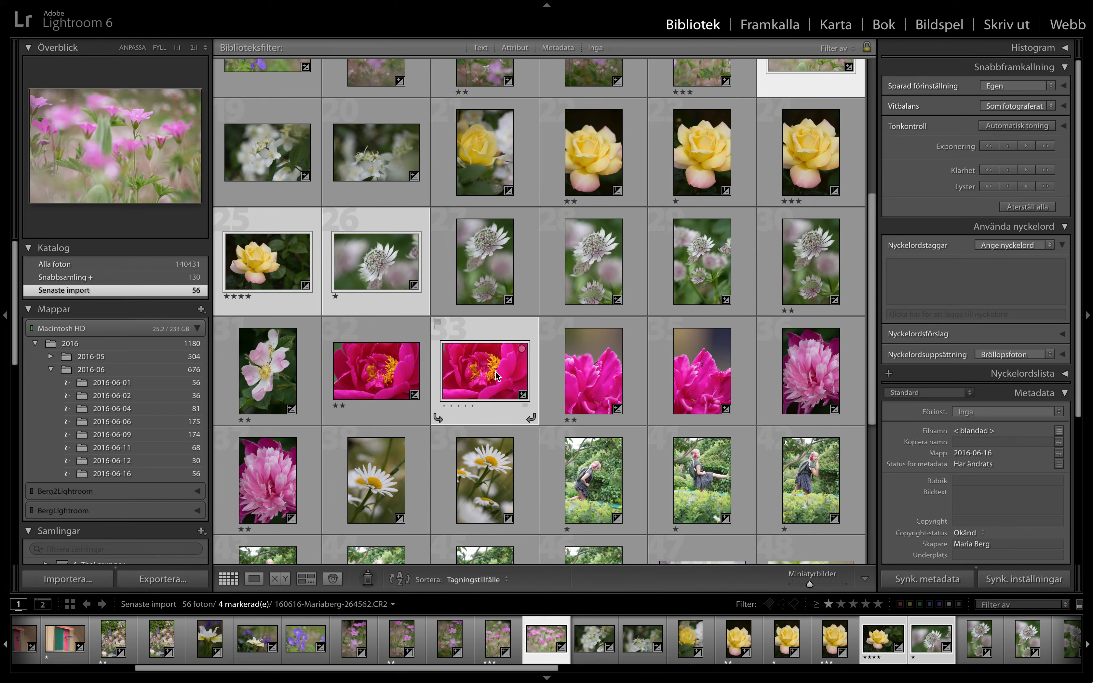
pyautogui.scroll(-5, 477, 364)
pyautogui.keyDown('super'); pyautogui.click(686, 335); pyautogui.keyUp('super')
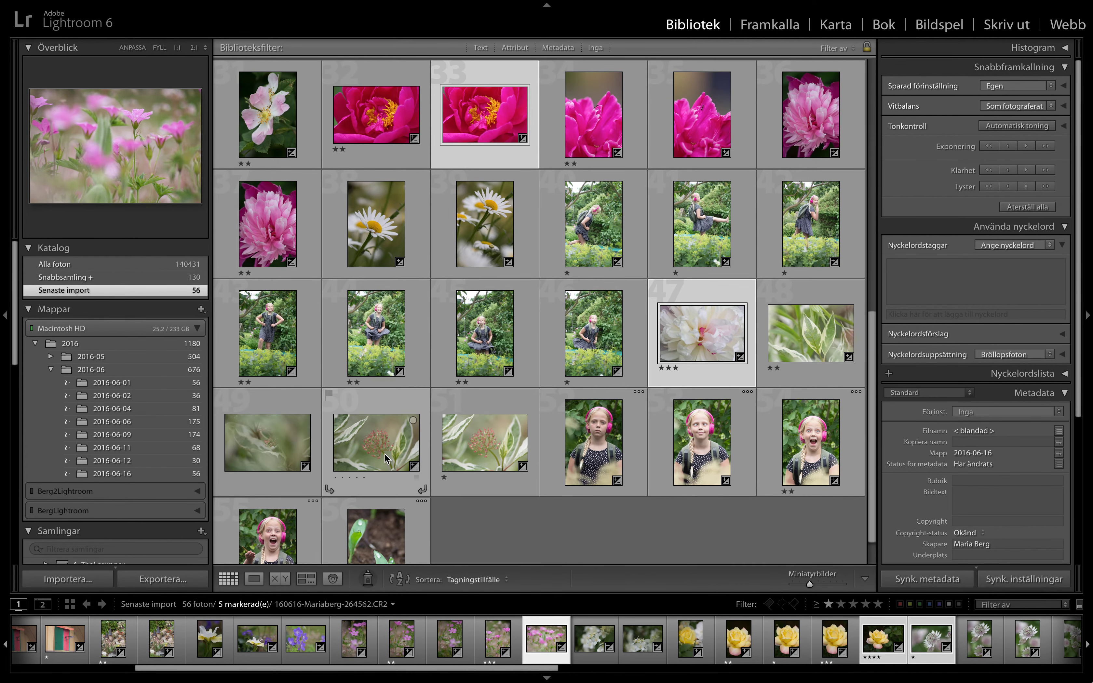
# - Add photos 51 and 31 to the selection, then preview them in the slideshow layout
pyautogui.keyDown('super'); pyautogui.click(505, 439); pyautogui.keyUp('super')
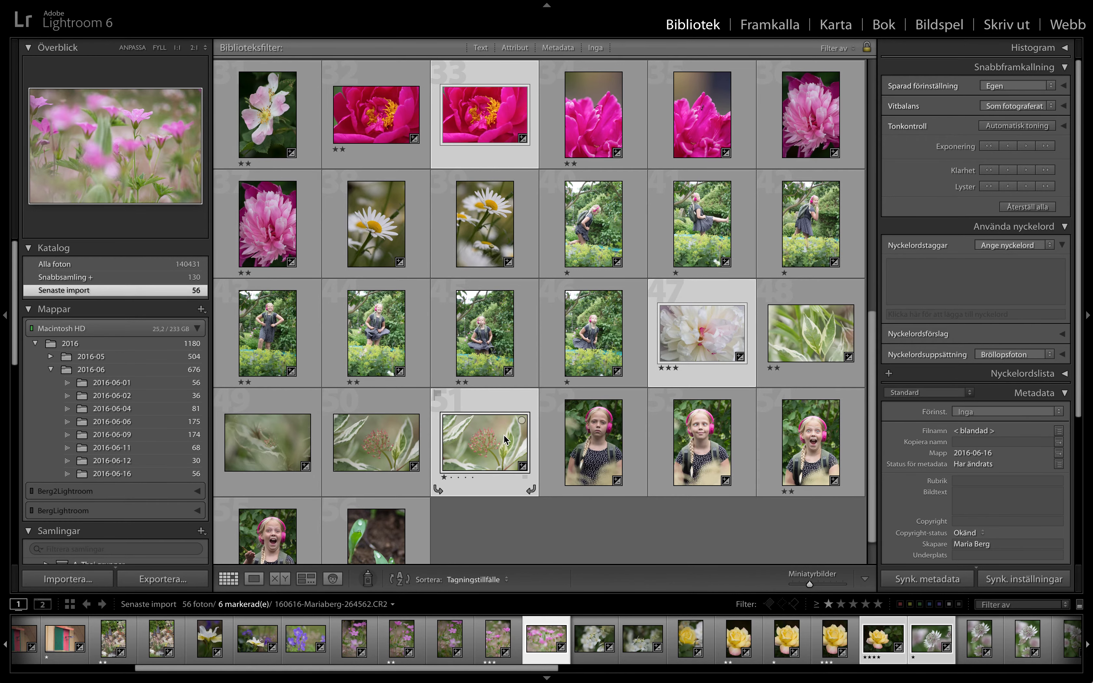
pyautogui.scroll(1, 504, 439)
pyautogui.scroll(2, 505, 439)
pyautogui.scroll(1, 504, 439)
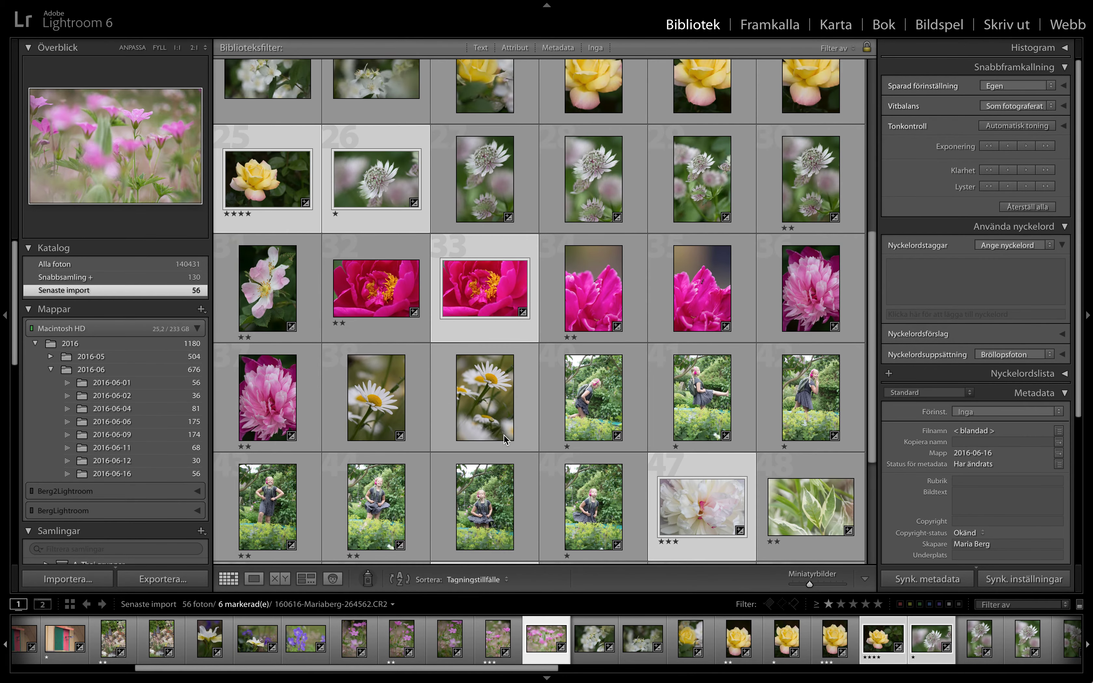
pyautogui.scroll(1, 505, 439)
pyautogui.moveTo(266, 288)
pyautogui.keyDown('super'); pyautogui.click(273, 315); pyautogui.keyUp('super')
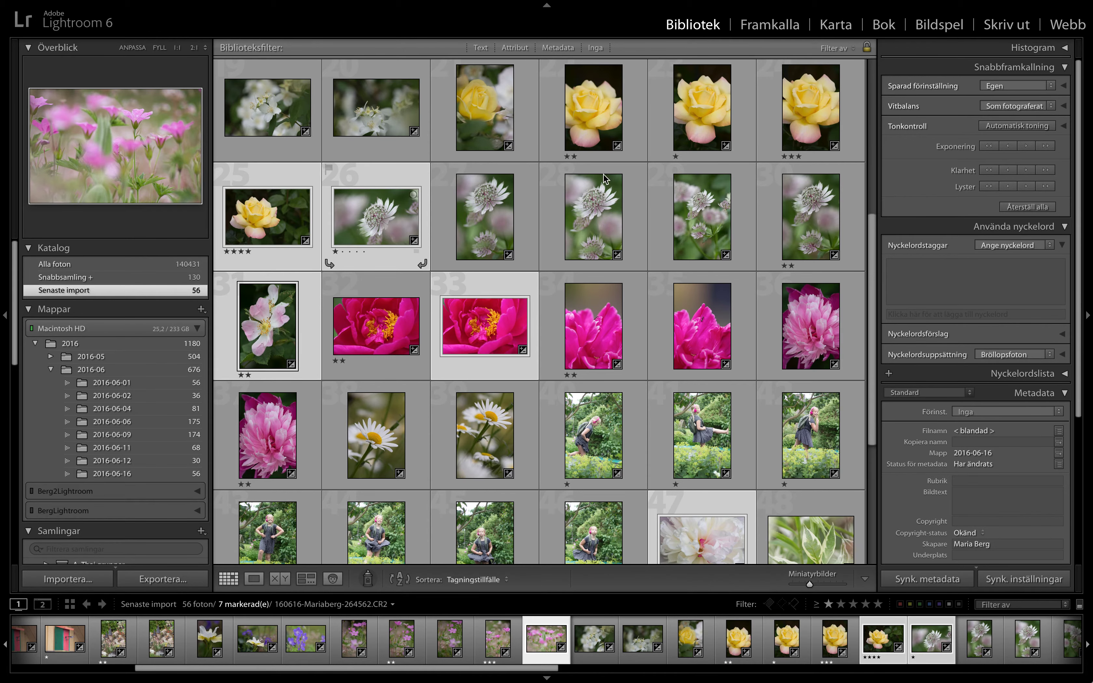
pyautogui.click(940, 25)
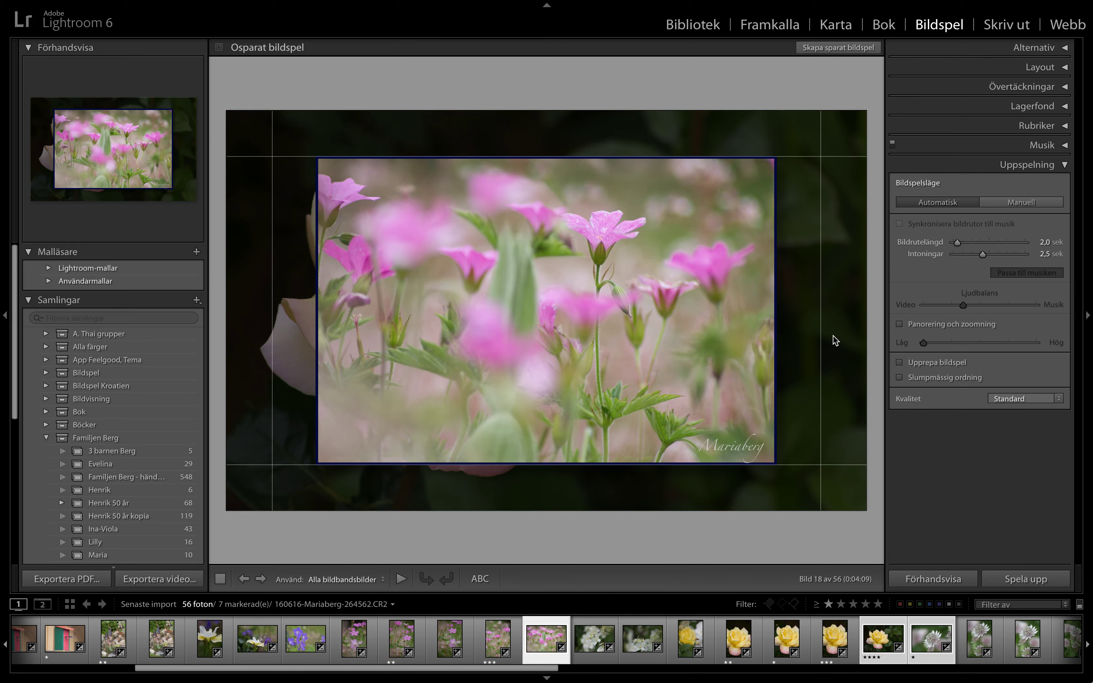
pyautogui.click(929, 582)
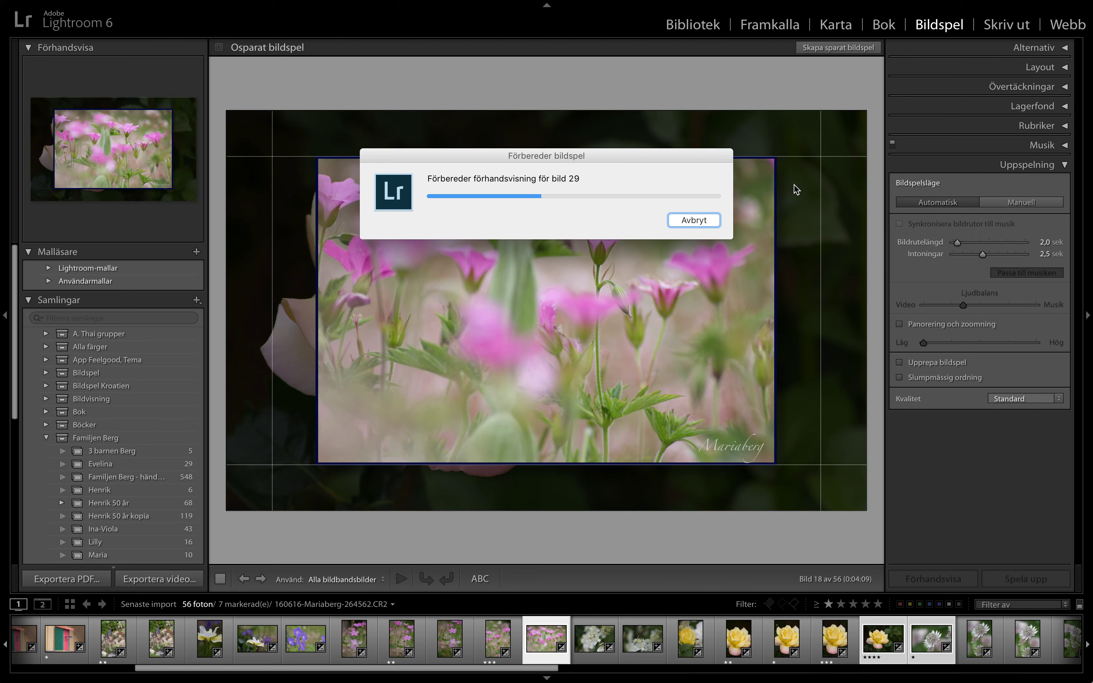
# - Cancel the slideshow preview and return to the Library grid
pyautogui.click(694, 222)
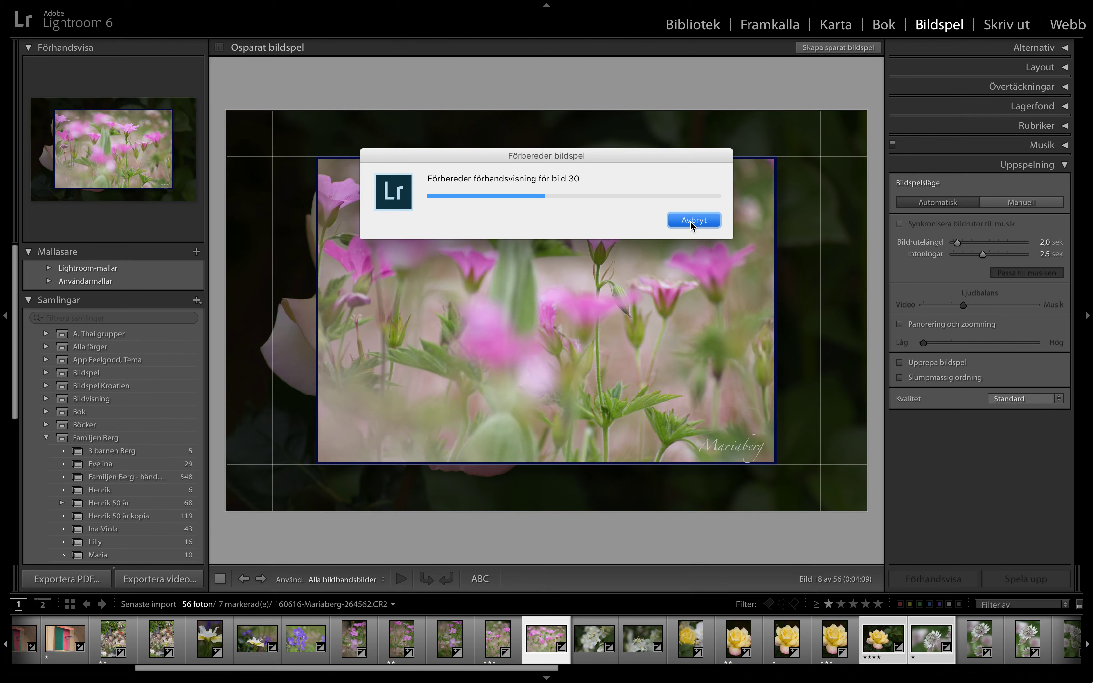
pyautogui.click(687, 25)
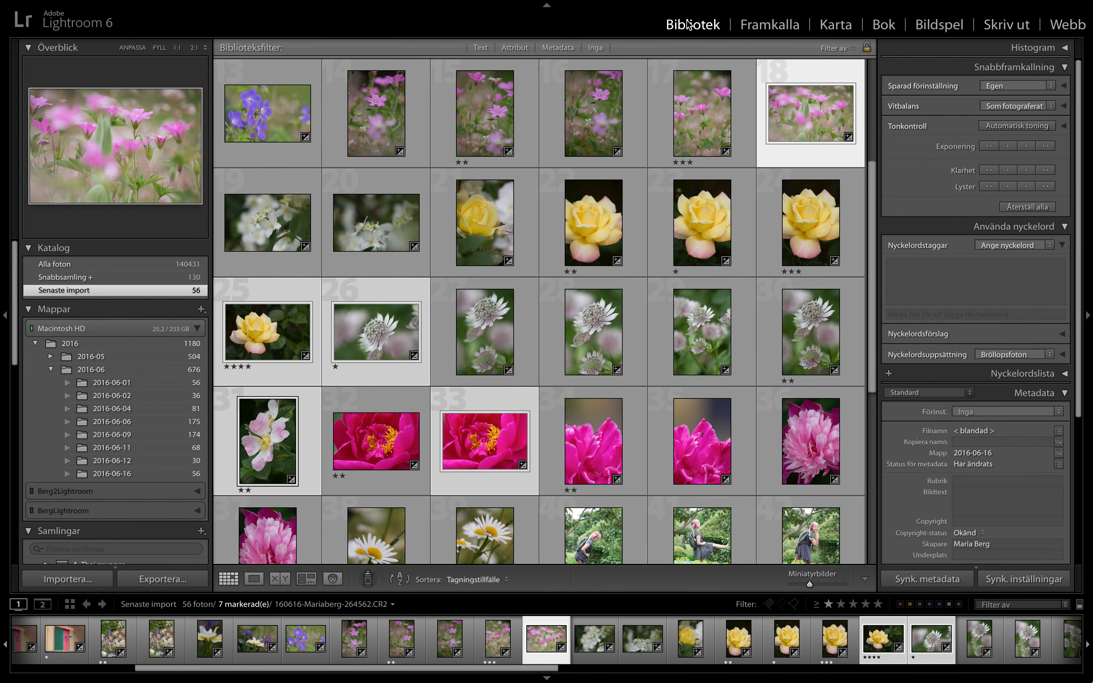
# - Add the seven selected flower photos to the Quick Collection and display its contents
pyautogui.click(938, 24)
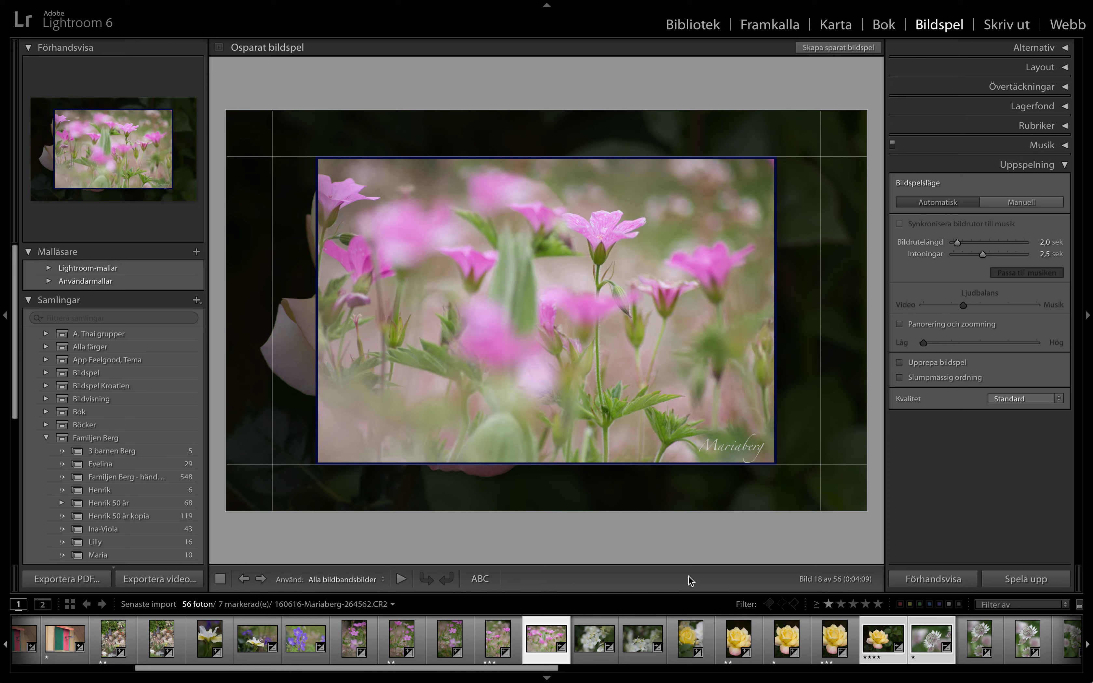
pyautogui.click(693, 27)
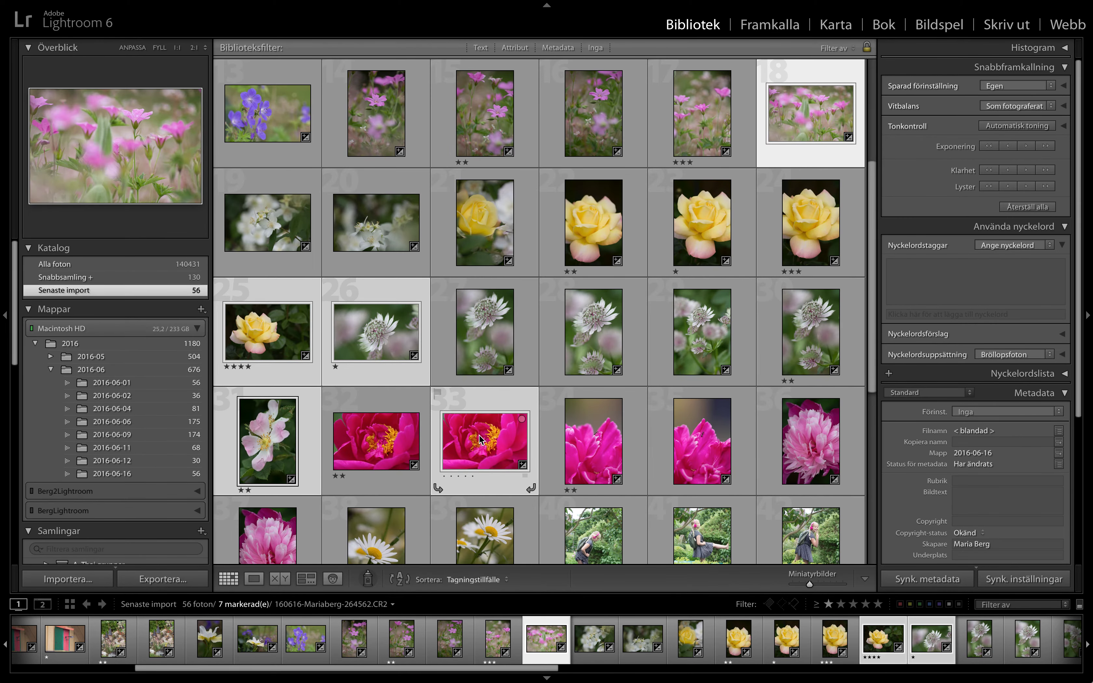
pyautogui.moveTo(376, 331)
pyautogui.click(413, 311)
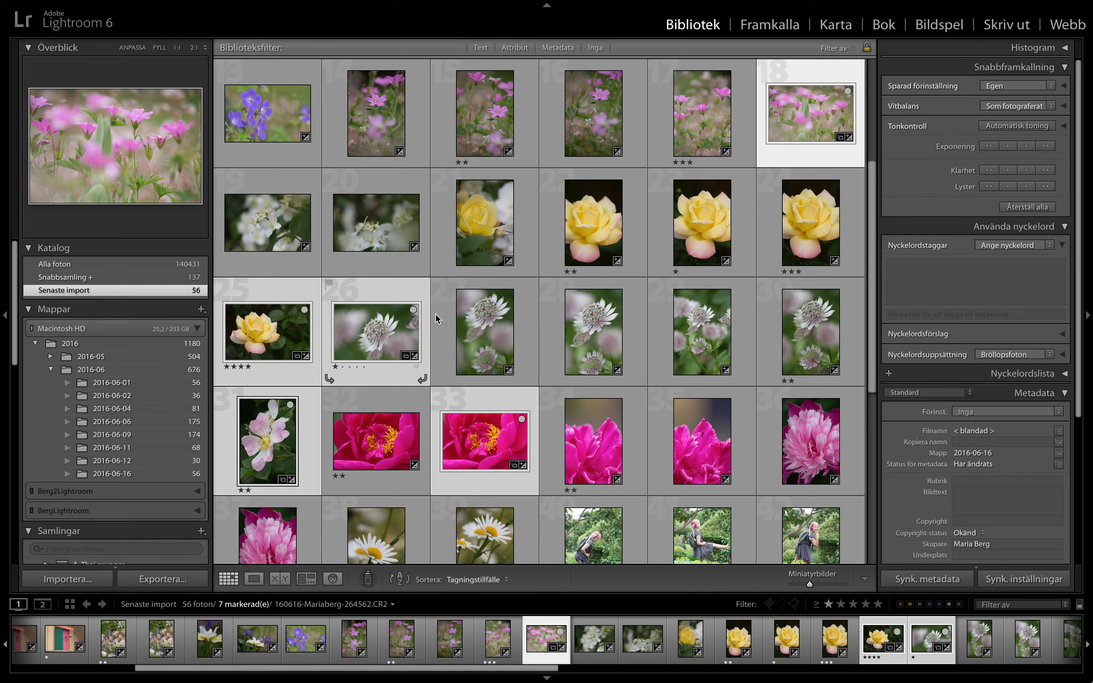
pyautogui.click(126, 274)
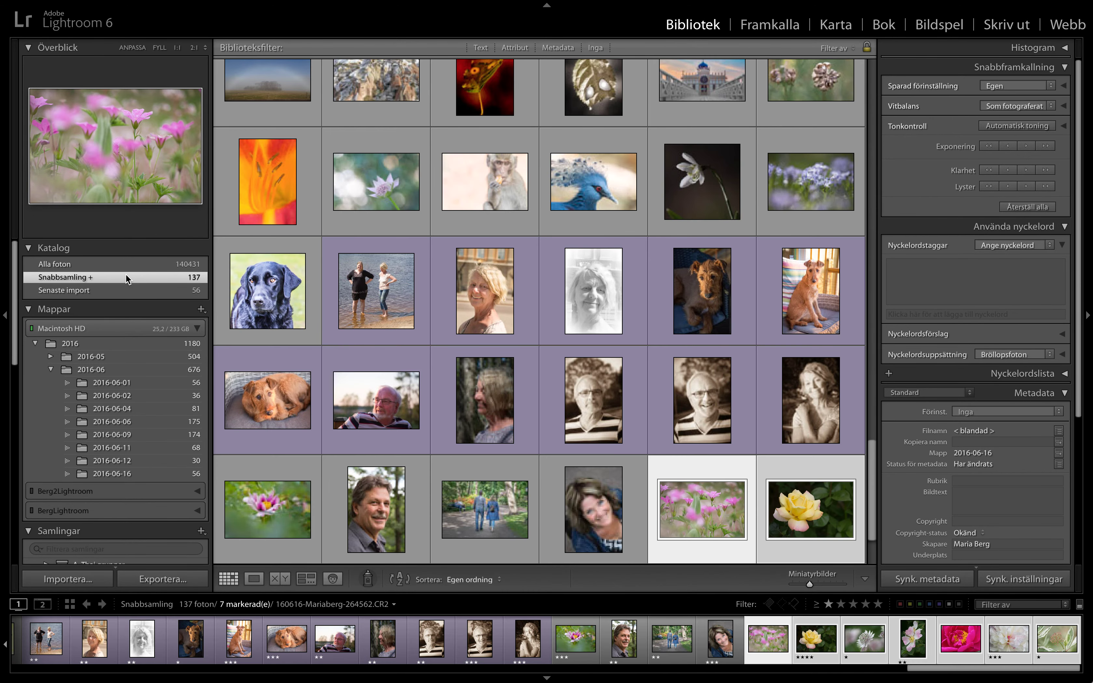
# - Select Quick Collection photos 131 through 137 and bring them into the slideshow layout
pyautogui.scroll(-3, 516, 400)
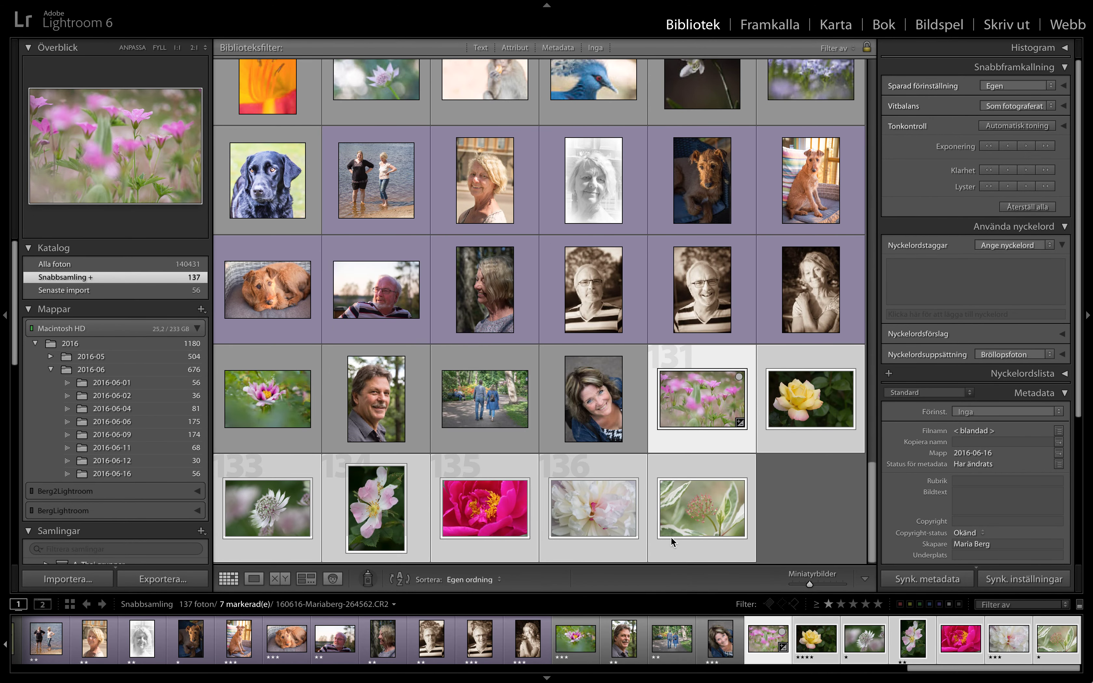
pyautogui.click(812, 500)
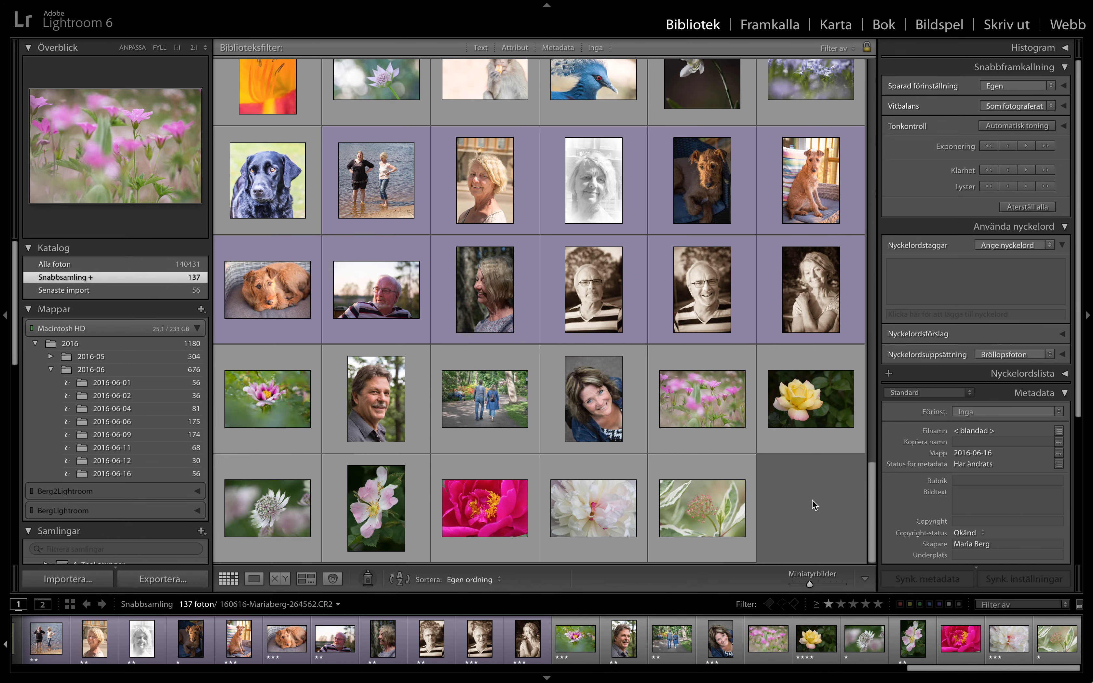
pyautogui.click(689, 411)
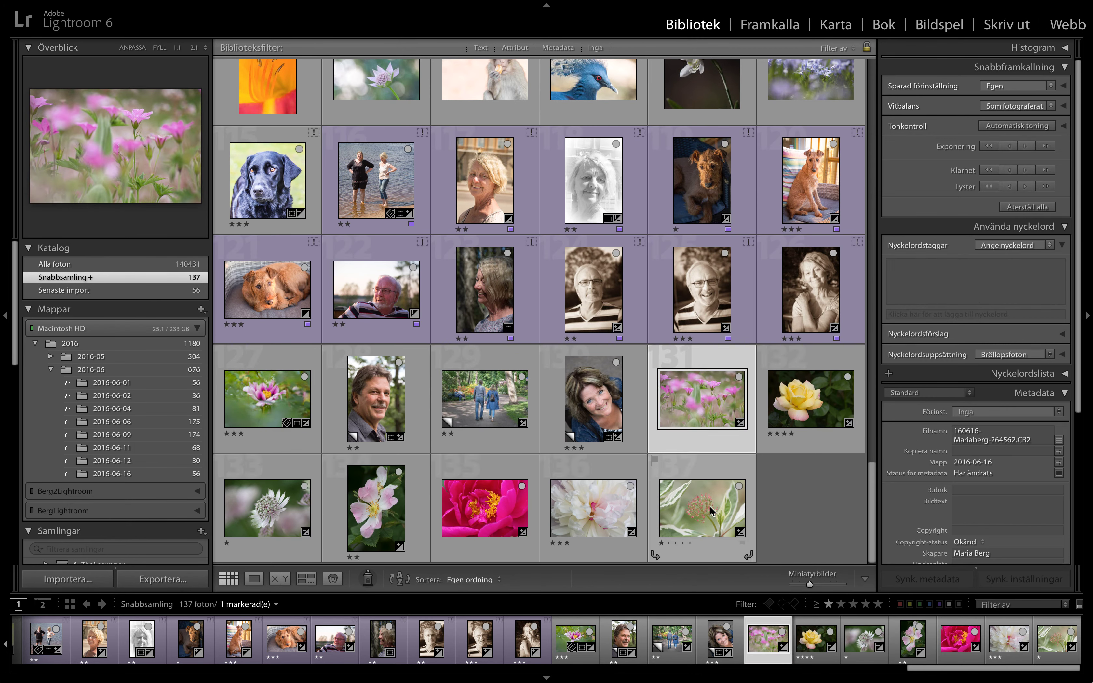
pyautogui.keyDown('shift'); pyautogui.click(709, 505); pyautogui.keyUp('shift')
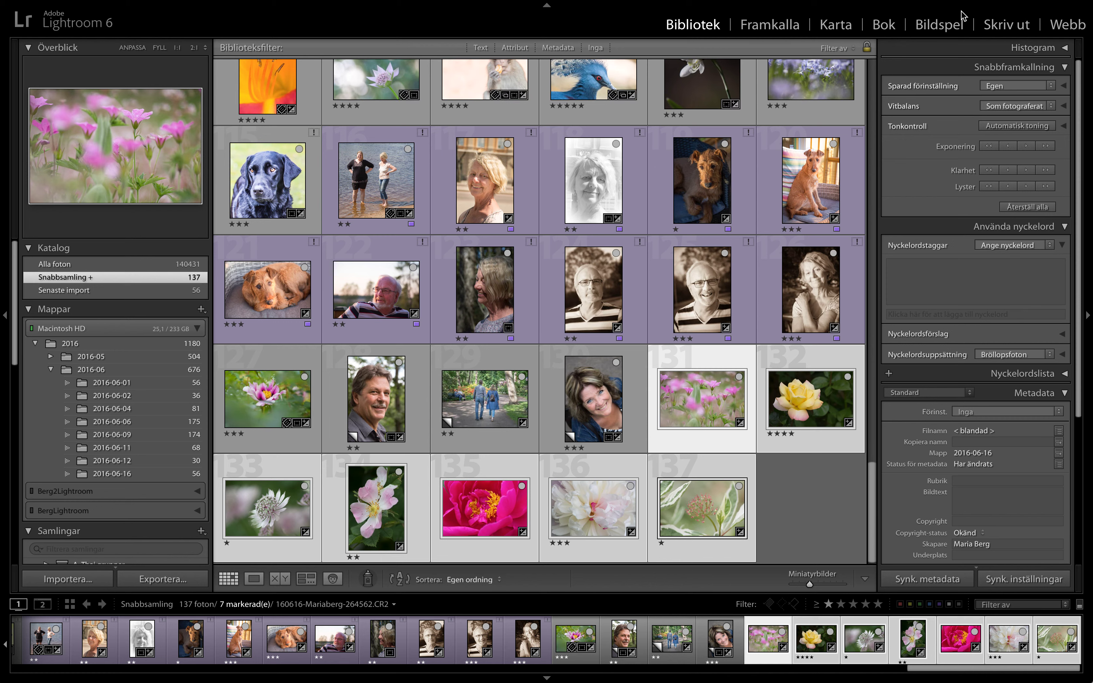
pyautogui.click(950, 28)
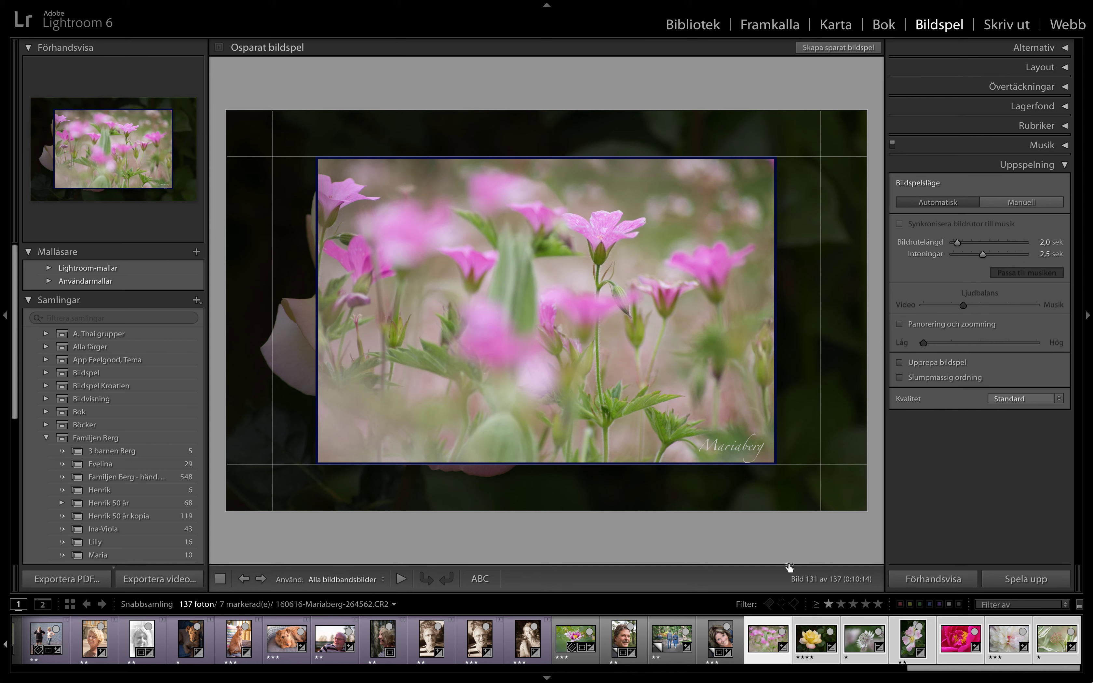
pyautogui.click(684, 27)
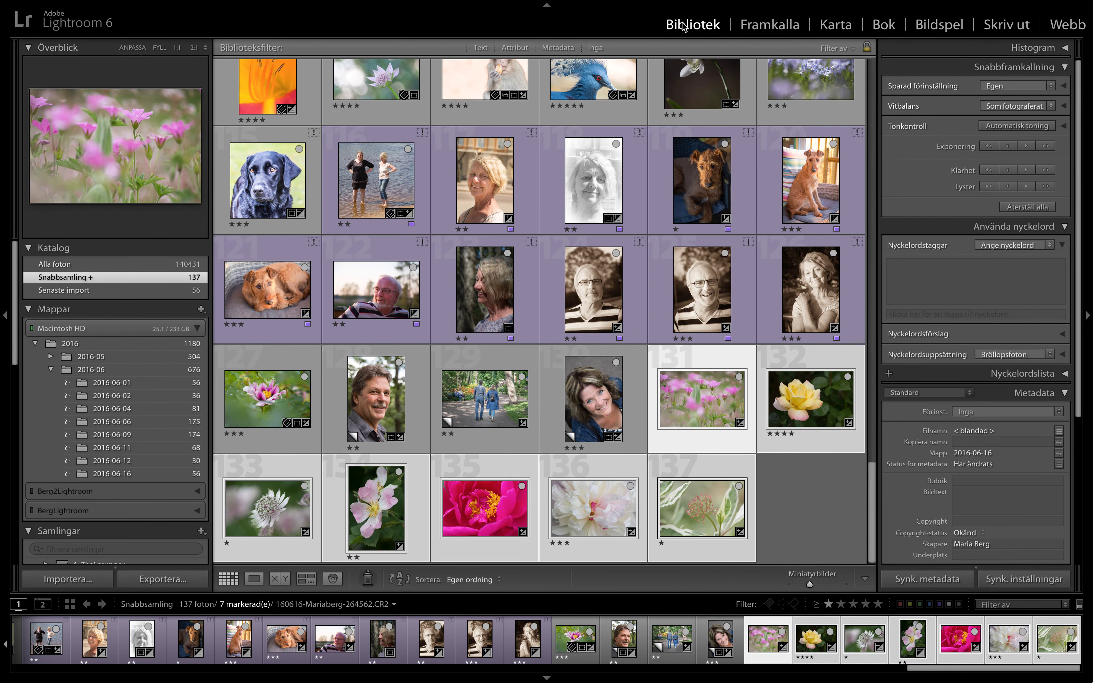
pyautogui.scroll(-3, 89, 478)
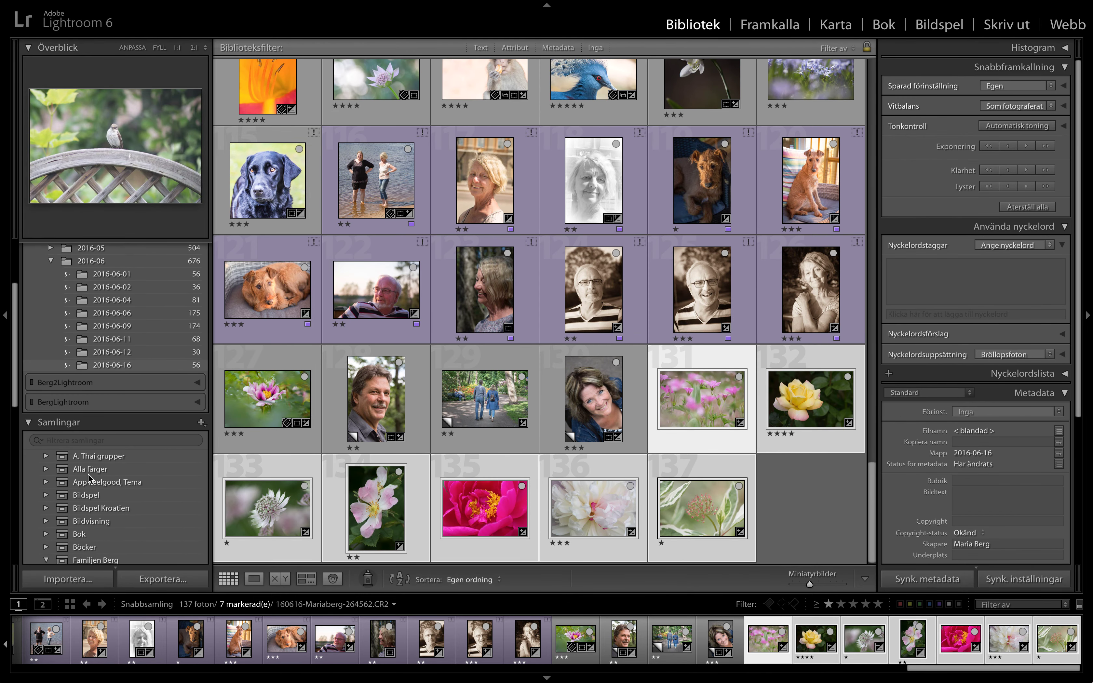
pyautogui.scroll(-2, 89, 477)
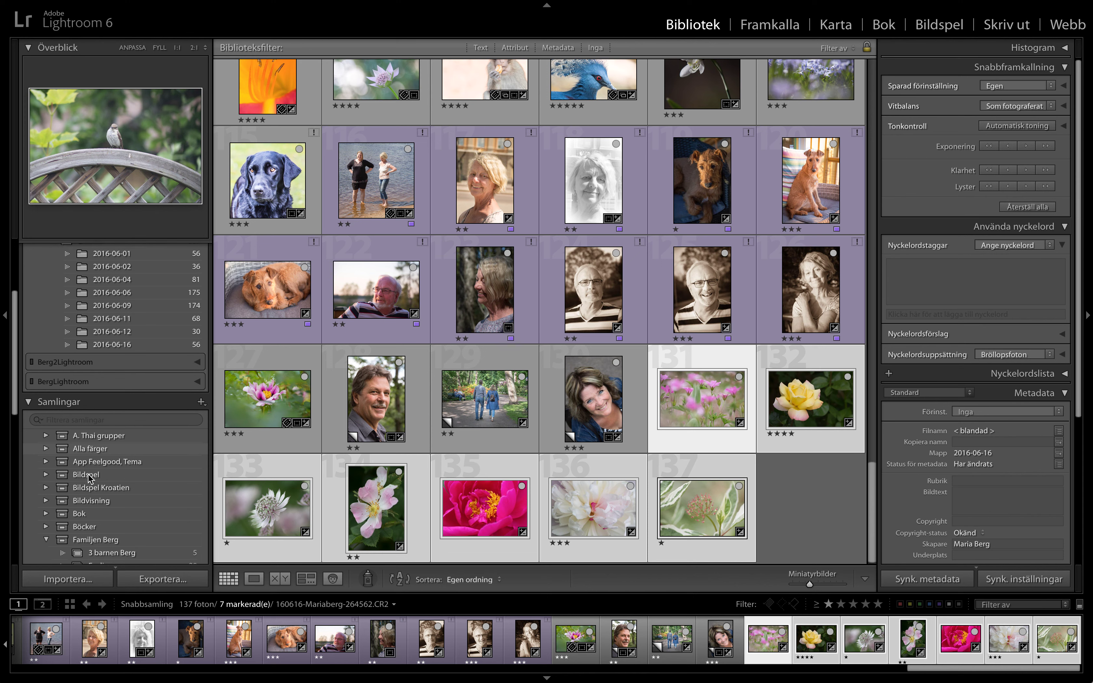
pyautogui.rightClick(700, 393)
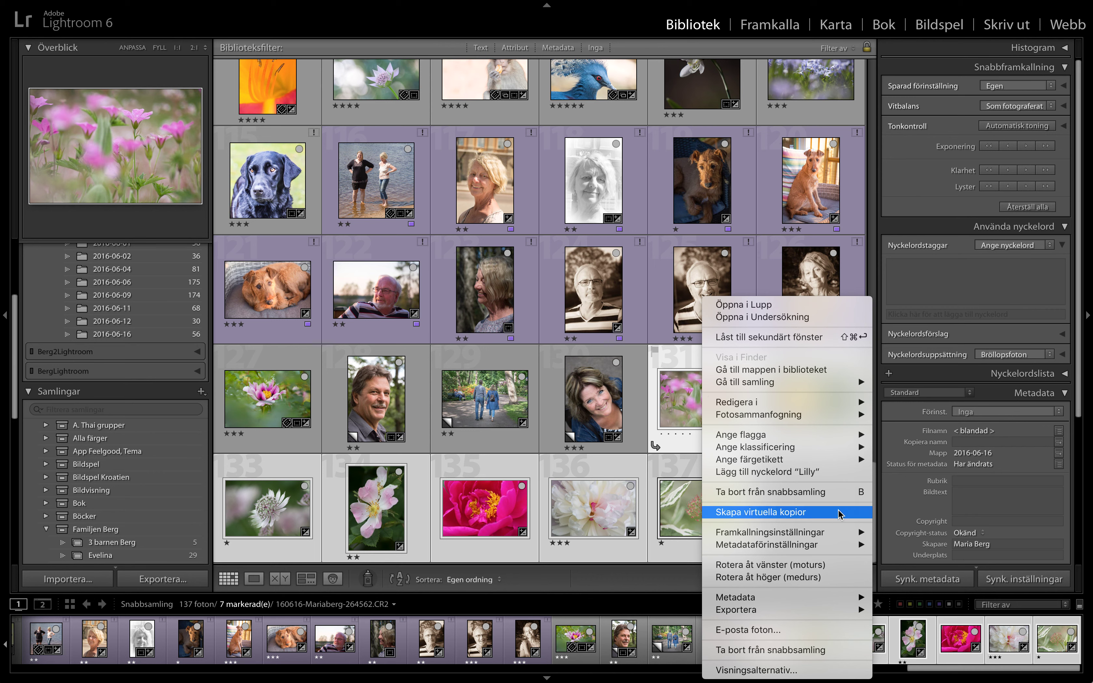
pyautogui.click(673, 571)
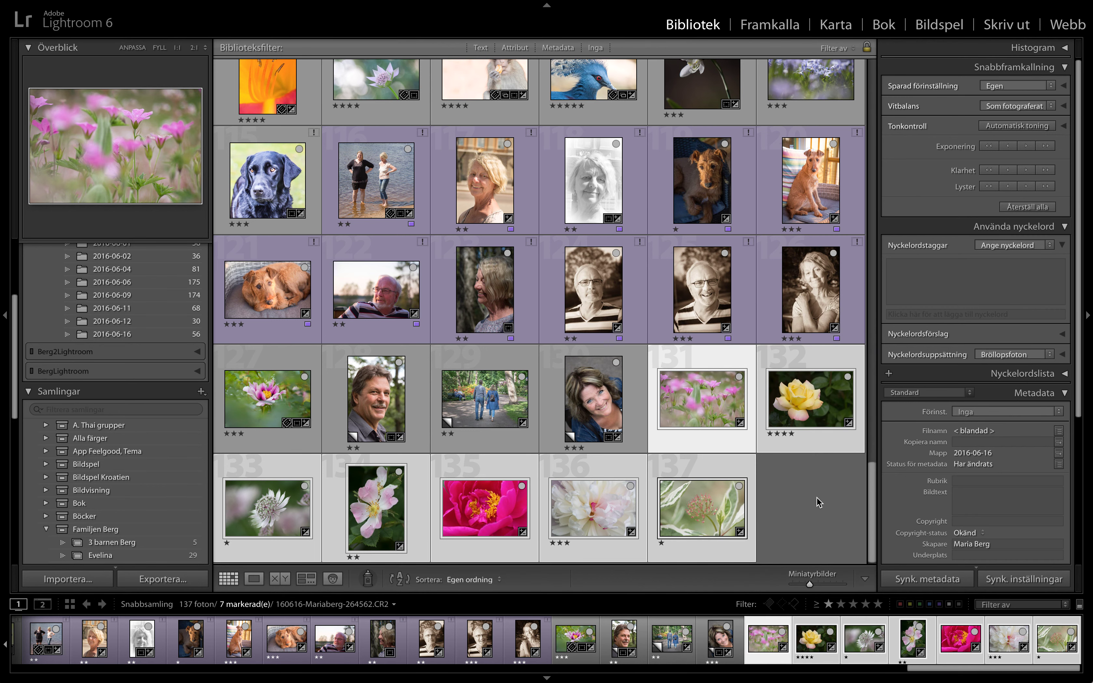
pyautogui.click(819, 503)
pyautogui.click(716, 385)
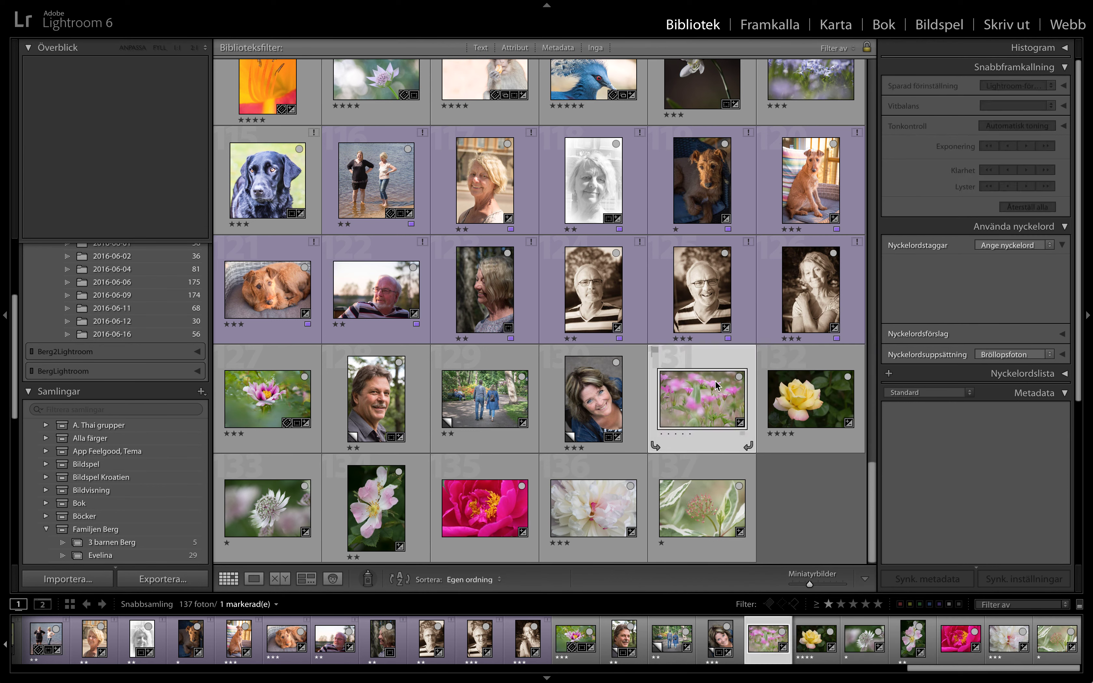
pyautogui.keyDown('shift'); pyautogui.click(724, 530); pyautogui.keyUp('shift')
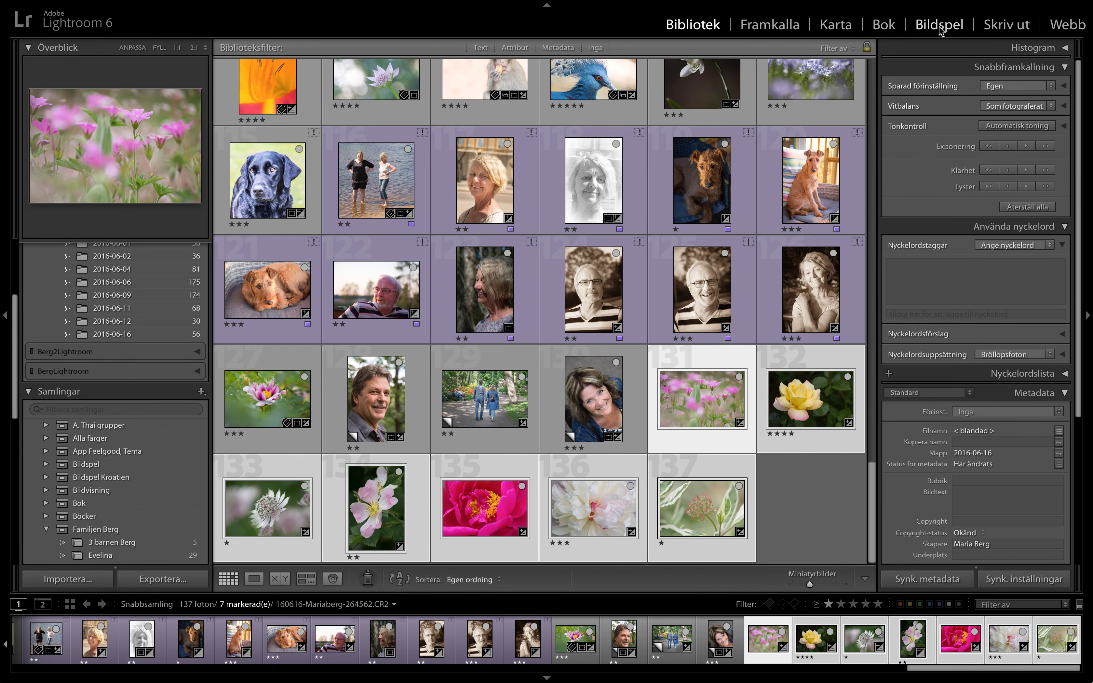
pyautogui.click(940, 25)
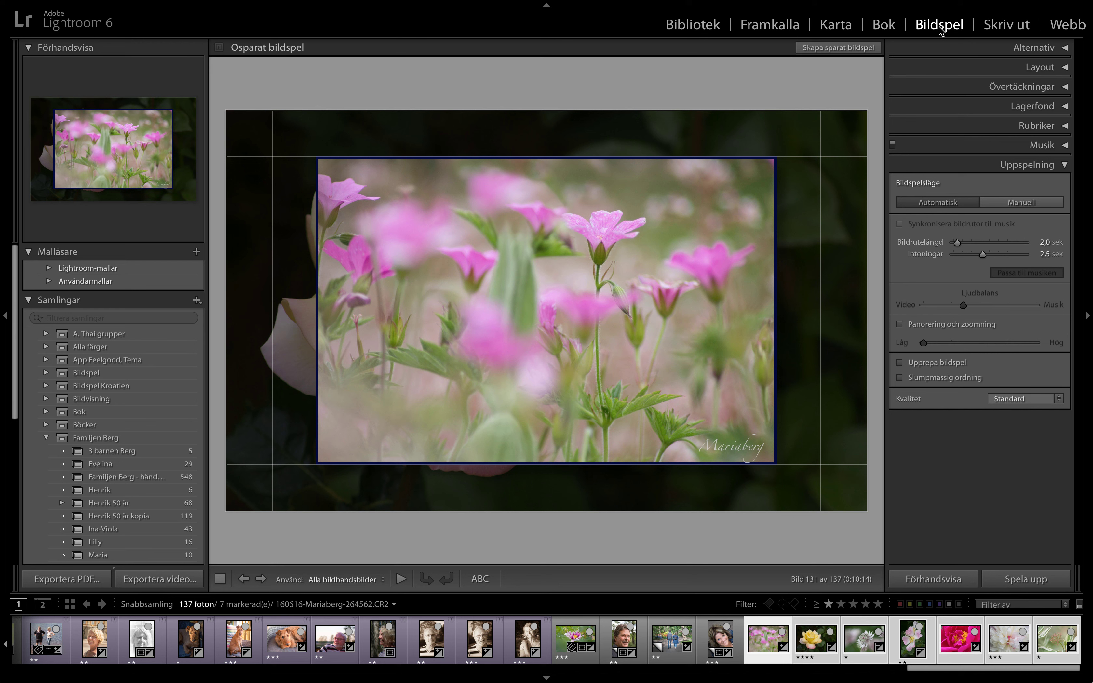